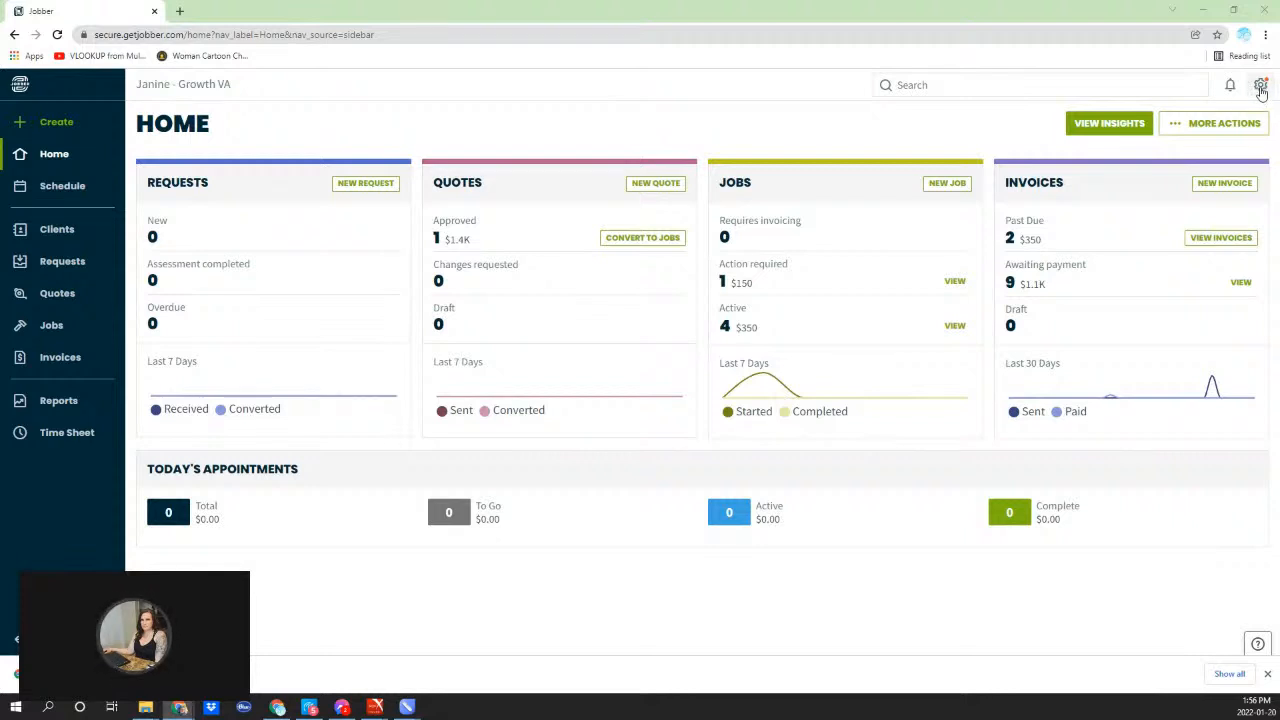
# Step: Go to the Requests settings and open the request form template for customizing
pyautogui.click(1261, 88)
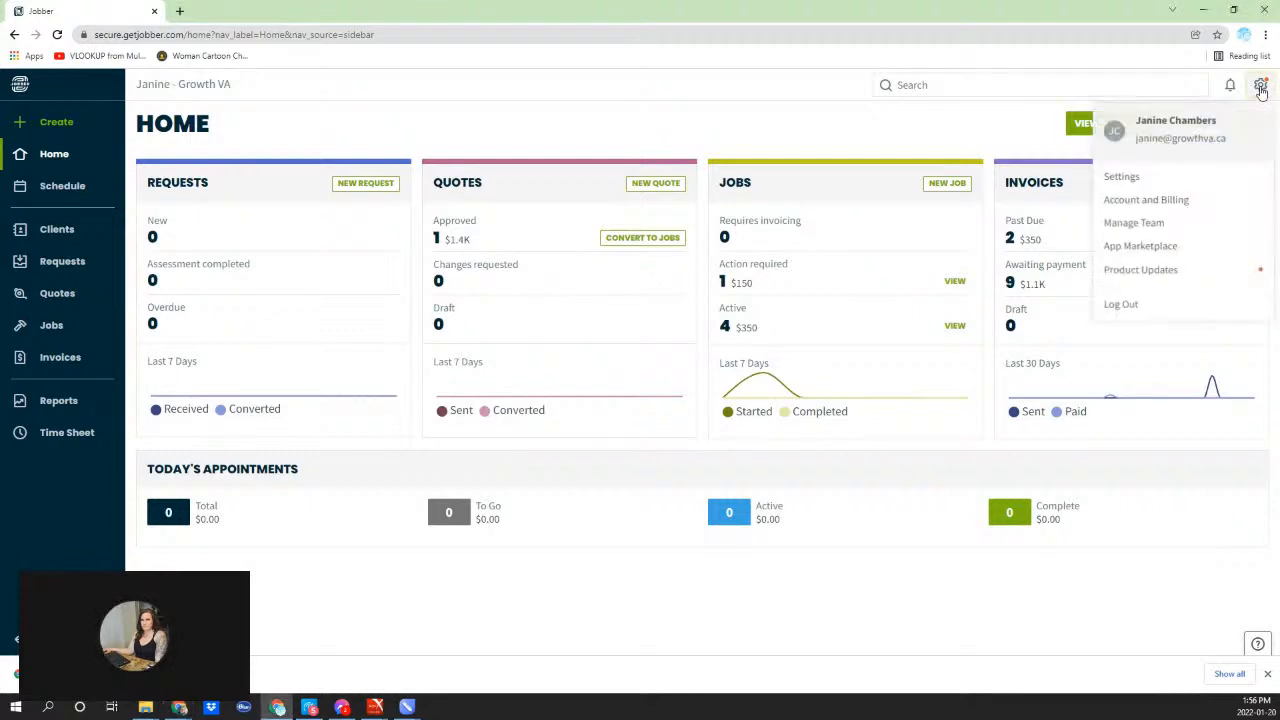
pyautogui.click(1126, 180)
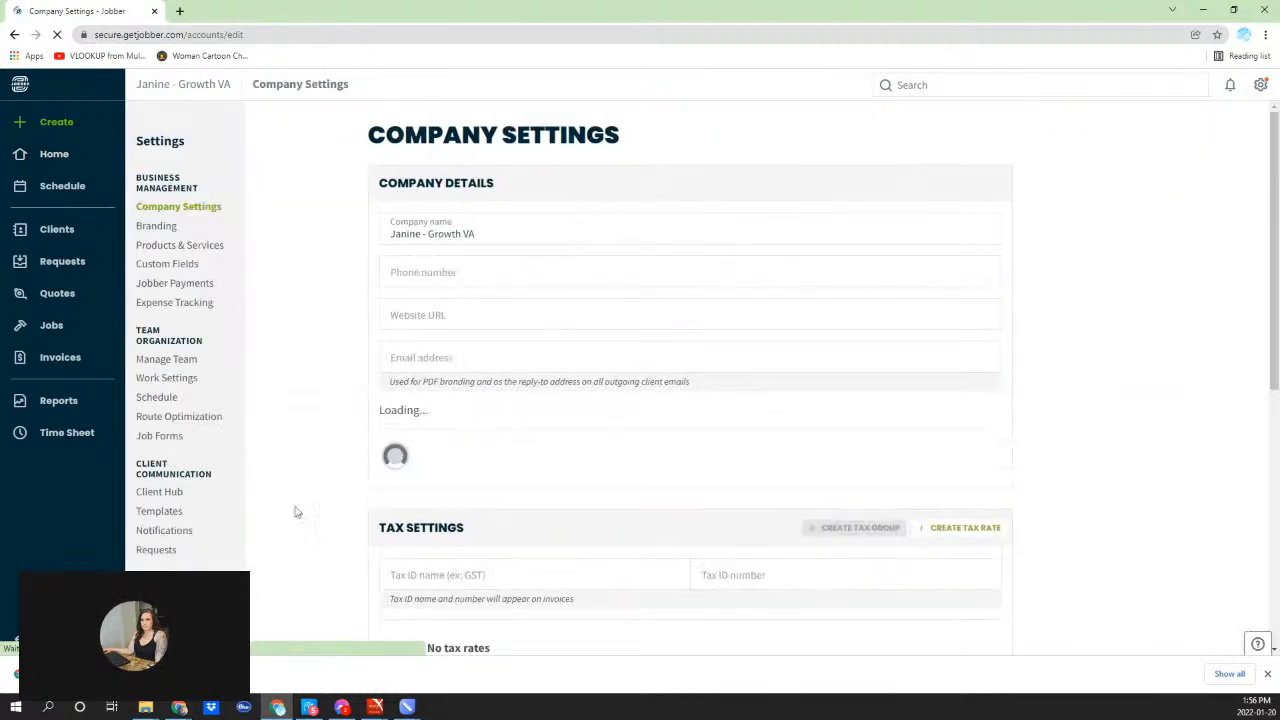
pyautogui.click(156, 551)
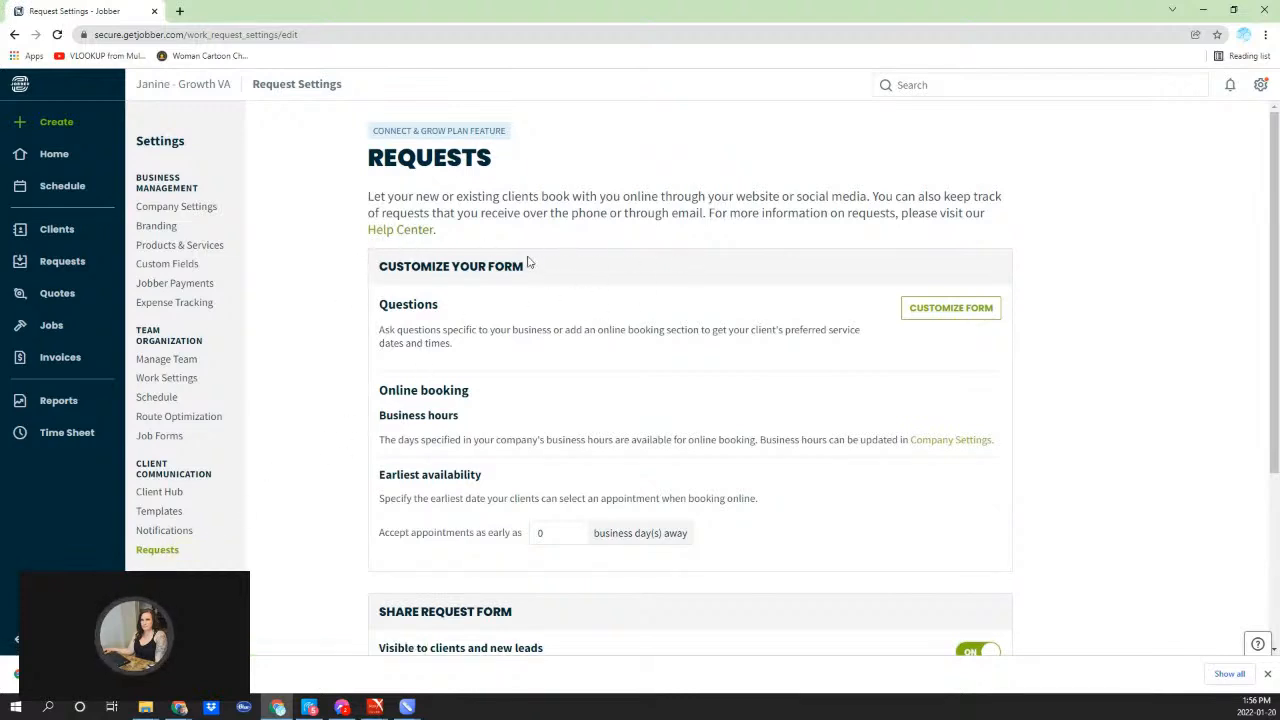
pyautogui.click(990, 312)
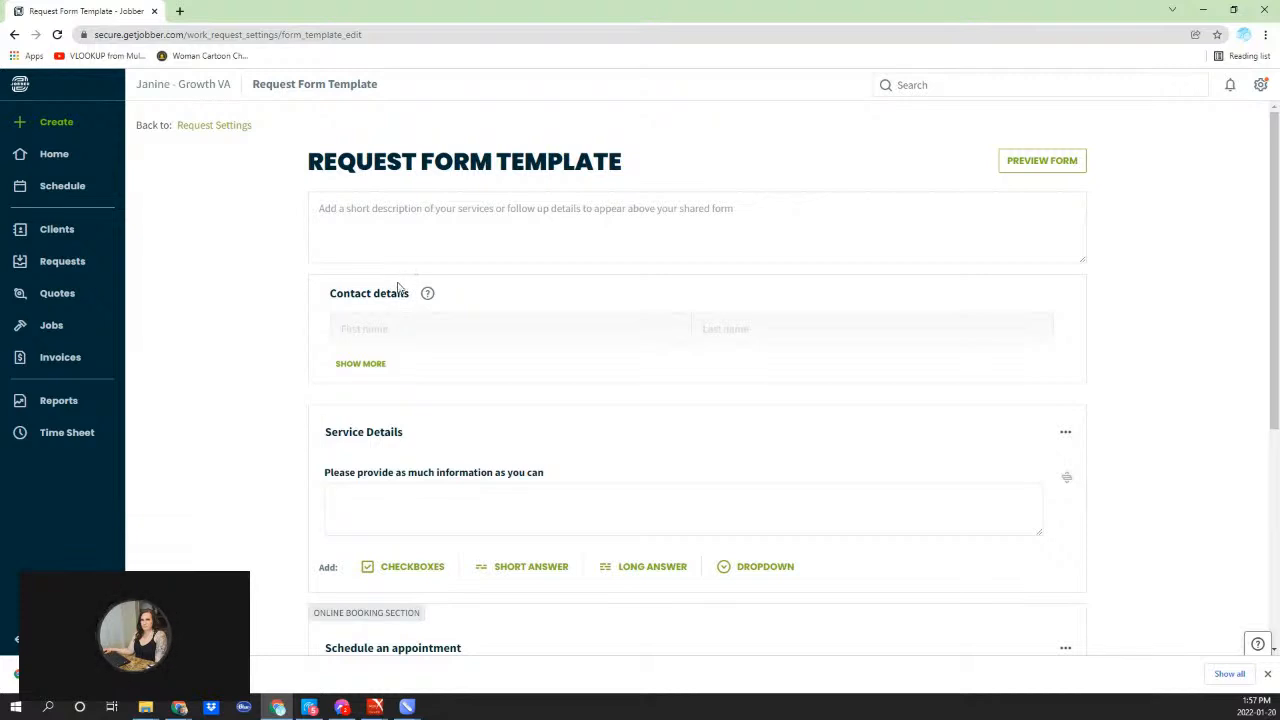
# Step: Enter the form description "Thank you for your request please allow up to 24 hours for response."
pyautogui.click(465, 212)
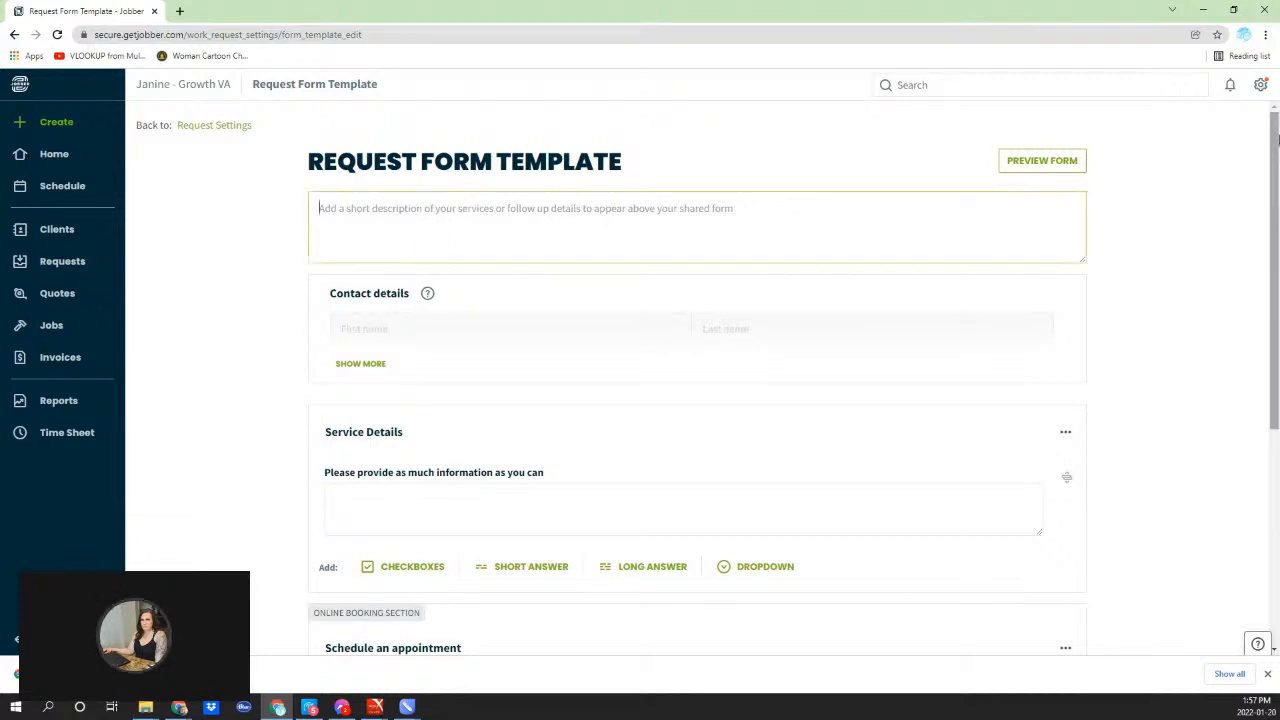
pyautogui.write('Thank')
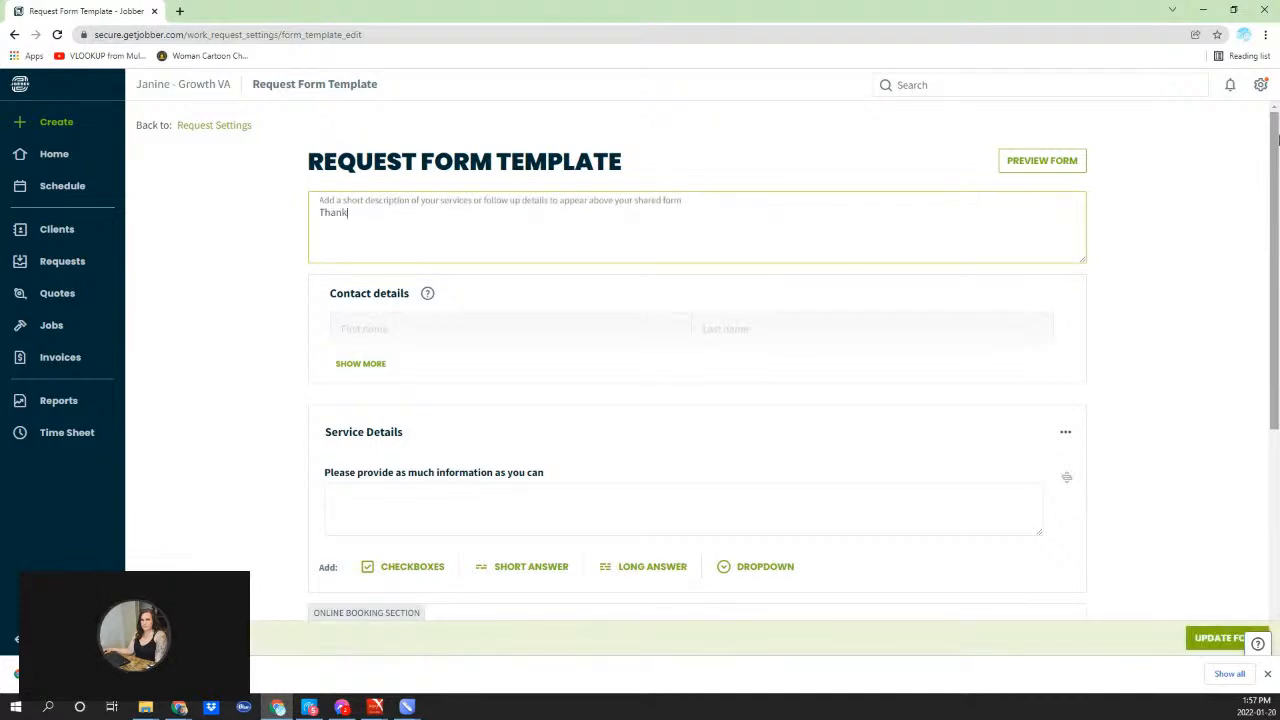
pyautogui.write(' you for your')
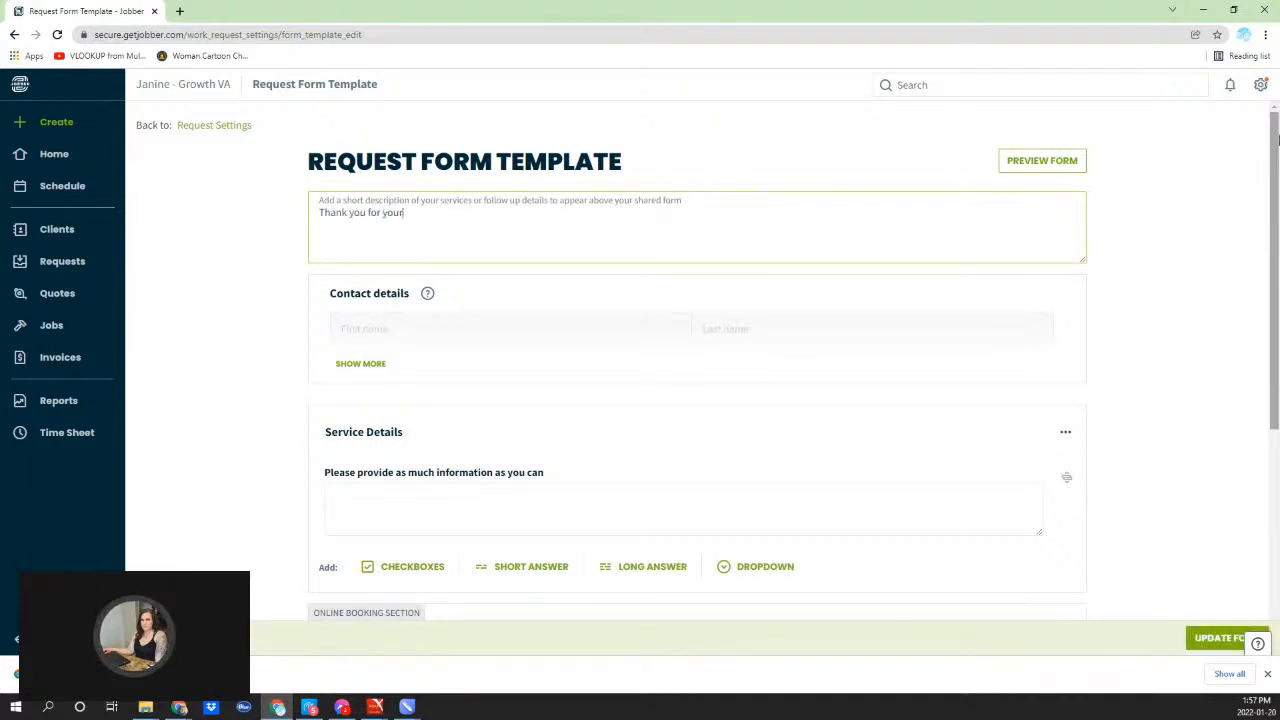
pyautogui.write(' request')
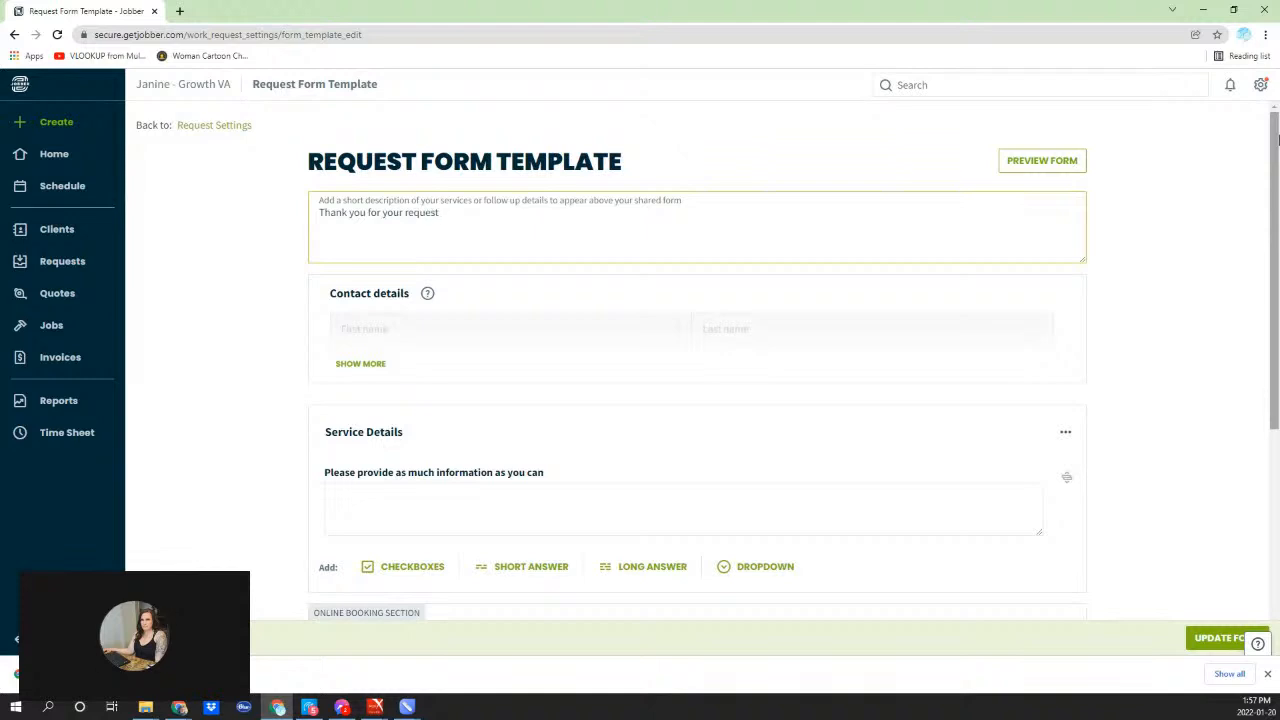
pyautogui.write(' ple')
pyautogui.press('BackSpace')
pyautogui.press('BackSpace')
pyautogui.press('BackSpace')
pyautogui.write('e allow up to 24 hours for response.')
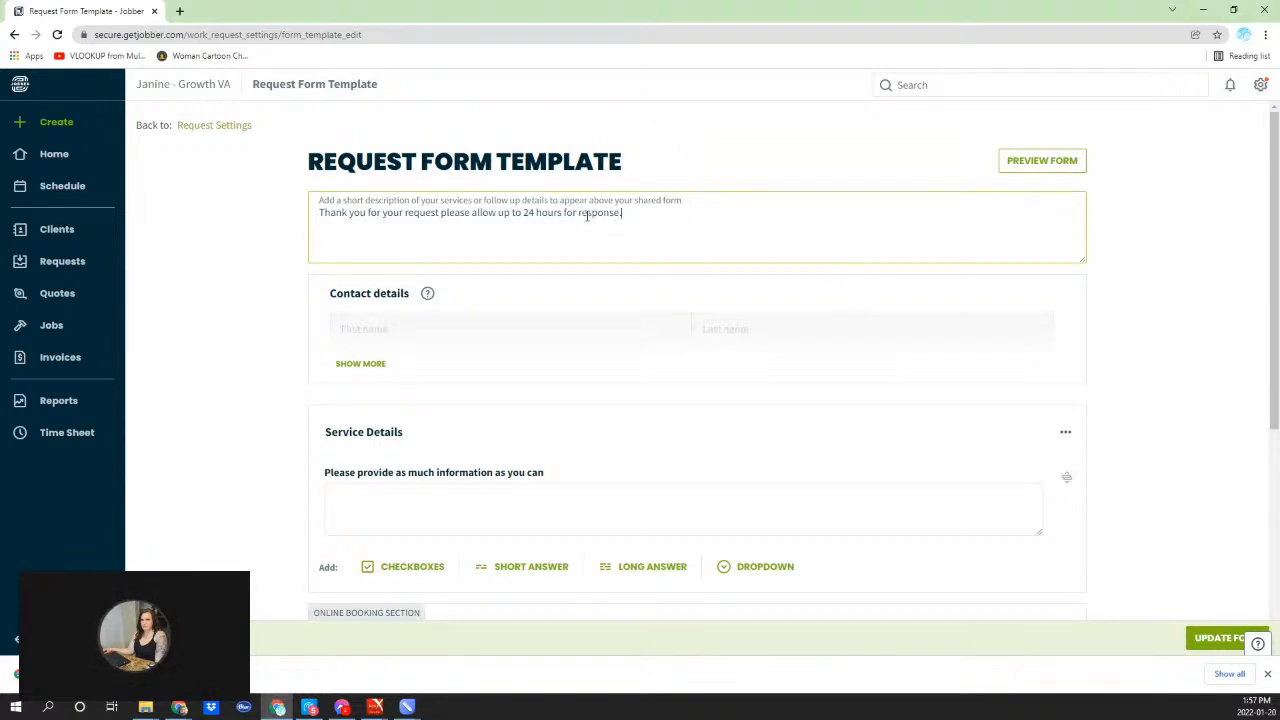
# Step: Expand the contact details and look over the form's service details and online booking sections
pyautogui.click(362, 365)
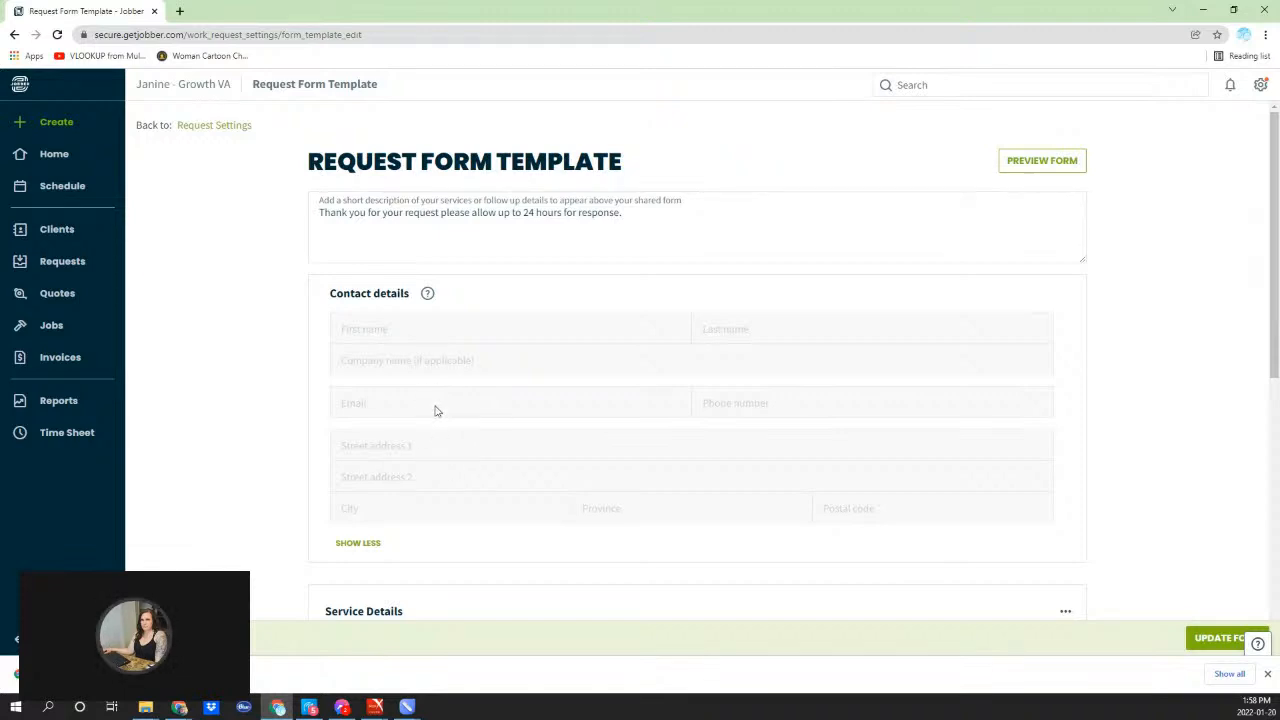
pyautogui.scroll(-1, 560, 392)
pyautogui.scroll(-5, 564, 397)
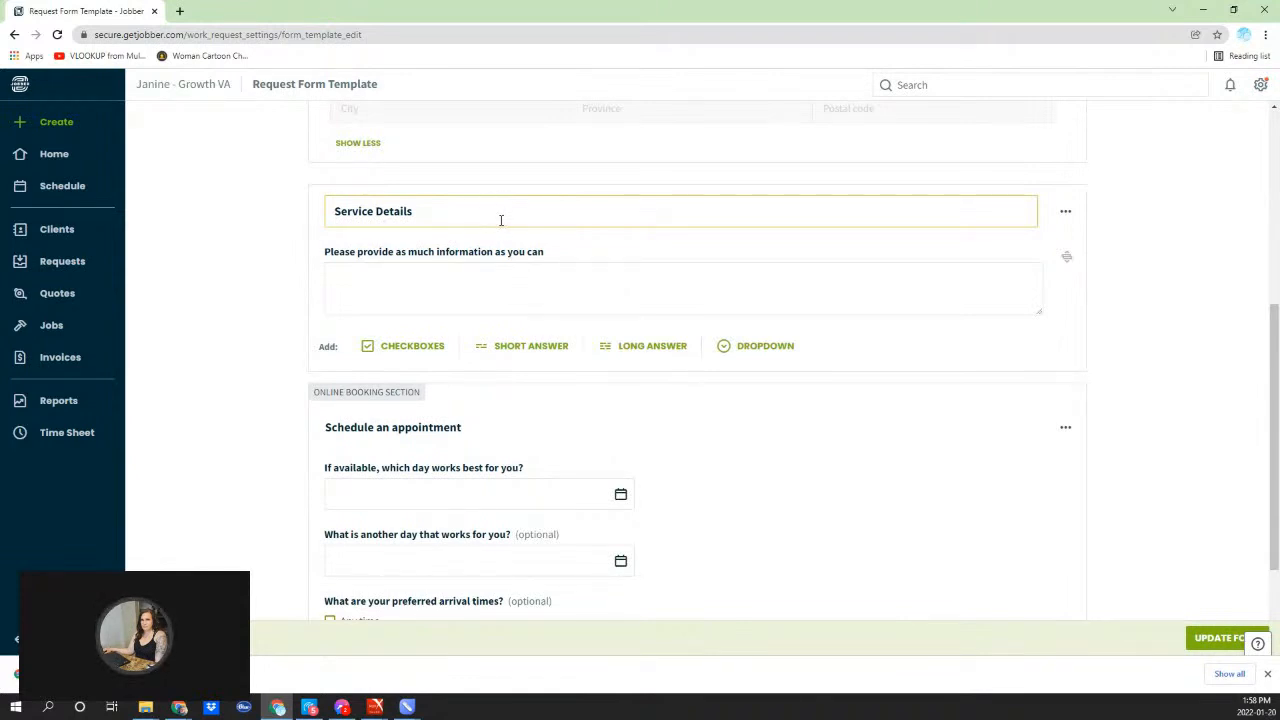
pyautogui.scroll(-2, 951, 277)
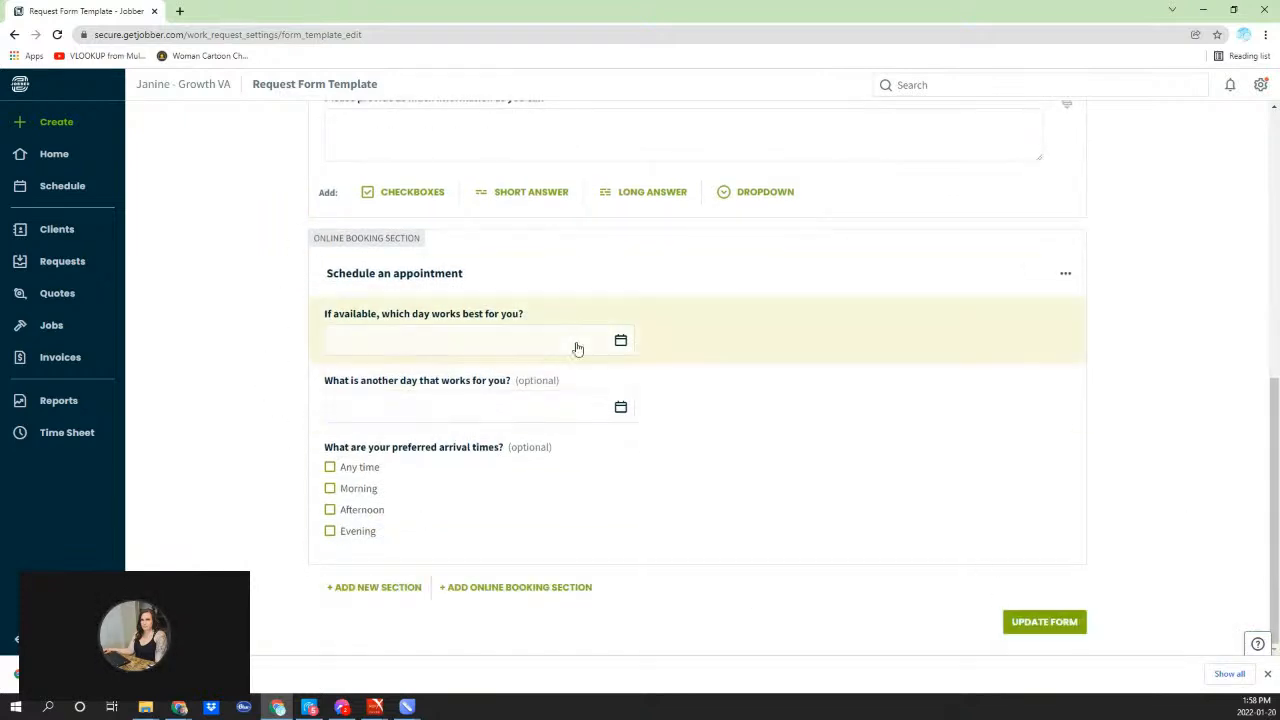
pyautogui.scroll(3, 840, 280)
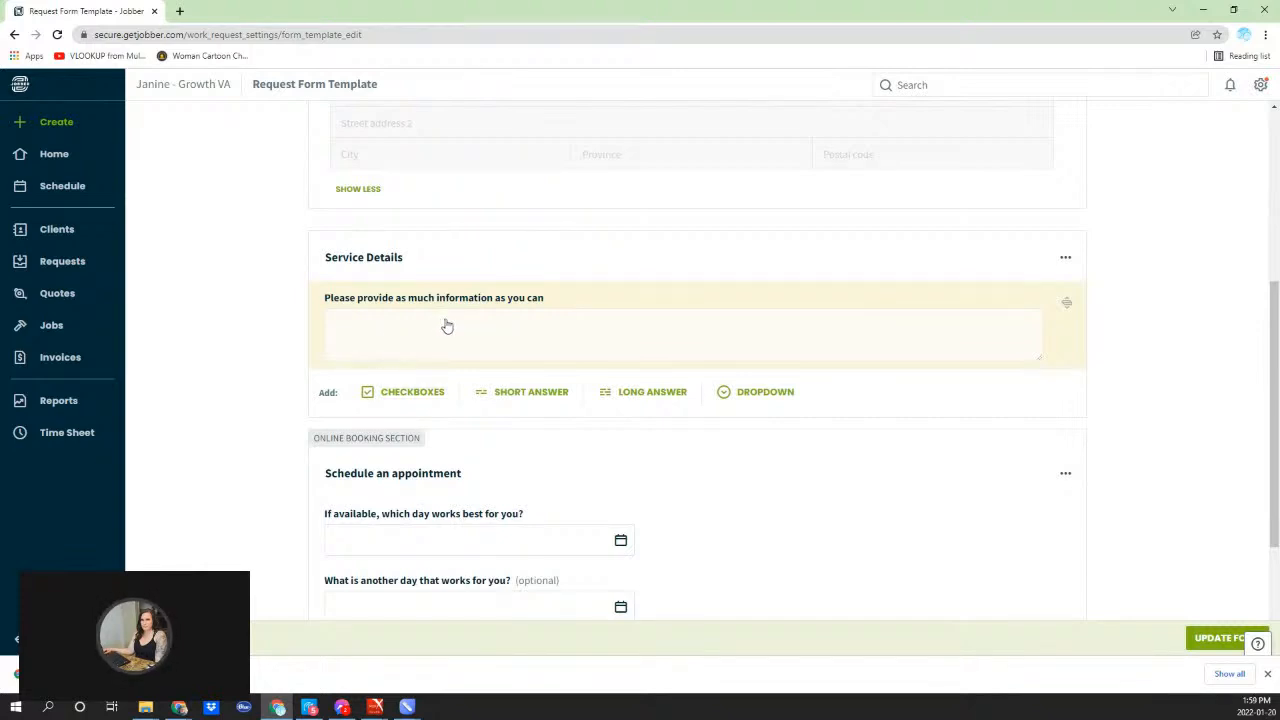
# Step: Rename the Service Details section to "Service Options"
pyautogui.click(380, 257)
pyautogui.moveTo(420, 258); pyautogui.dragTo(168, 258)
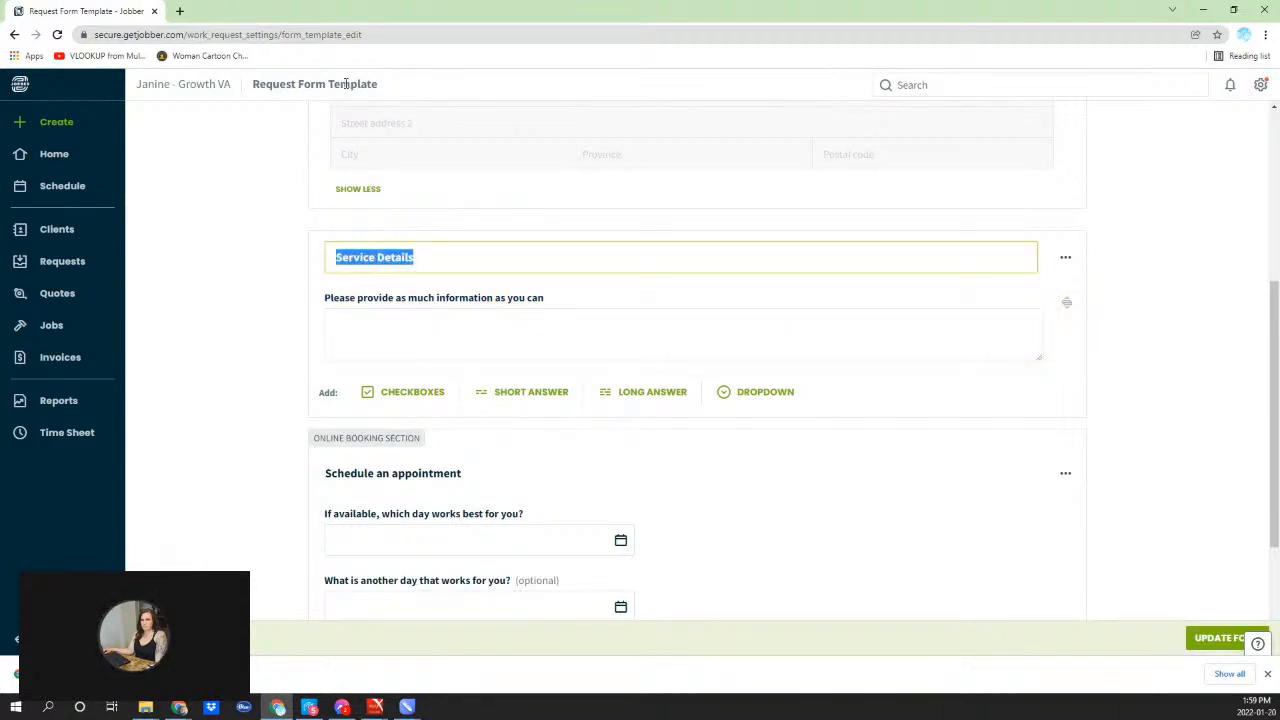
pyautogui.write('Service Options')
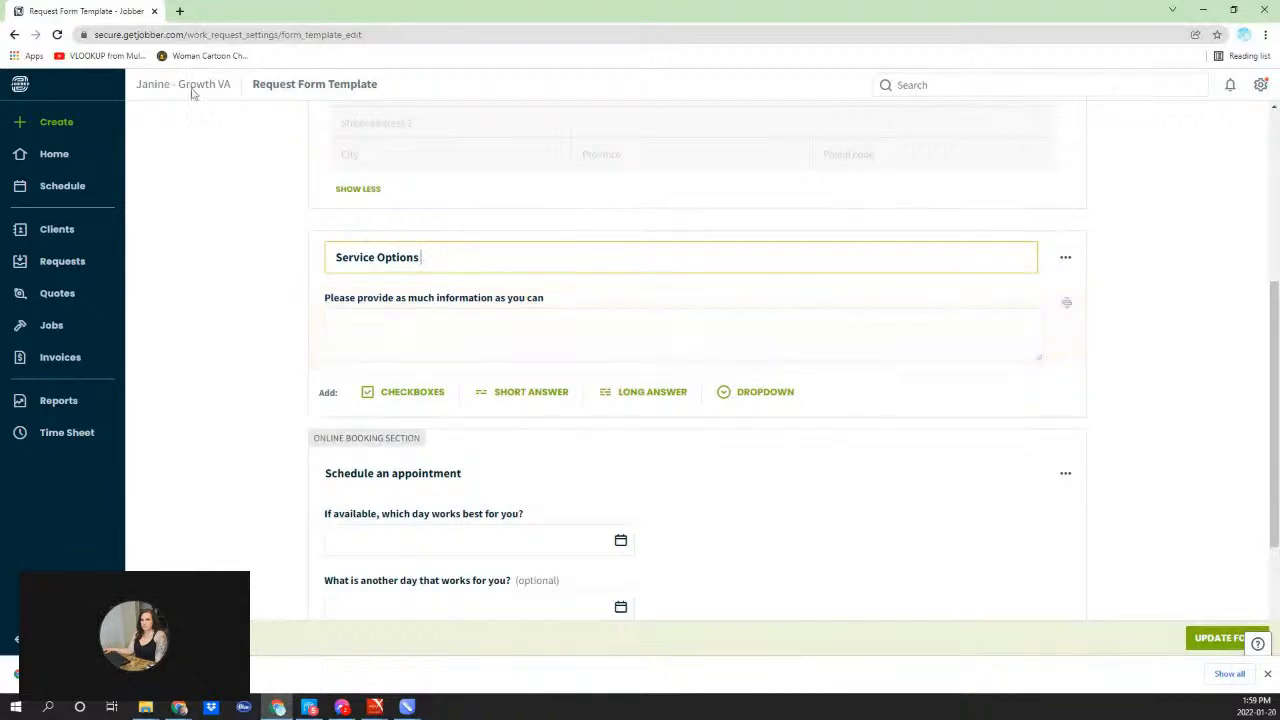
# Step: Add a checkbox question titled "Mowing" to the Service Options section, with the options "weekly" and "bi-weekly"
pyautogui.click(389, 395)
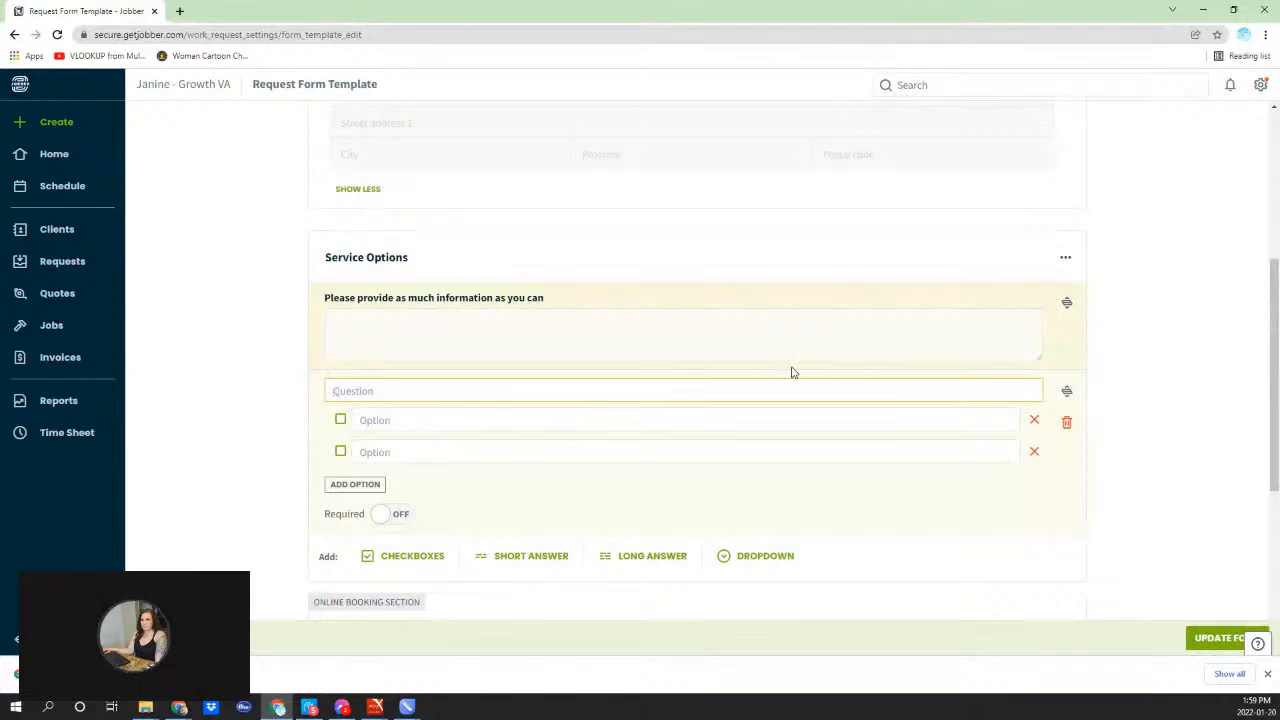
pyautogui.write('Mowing')
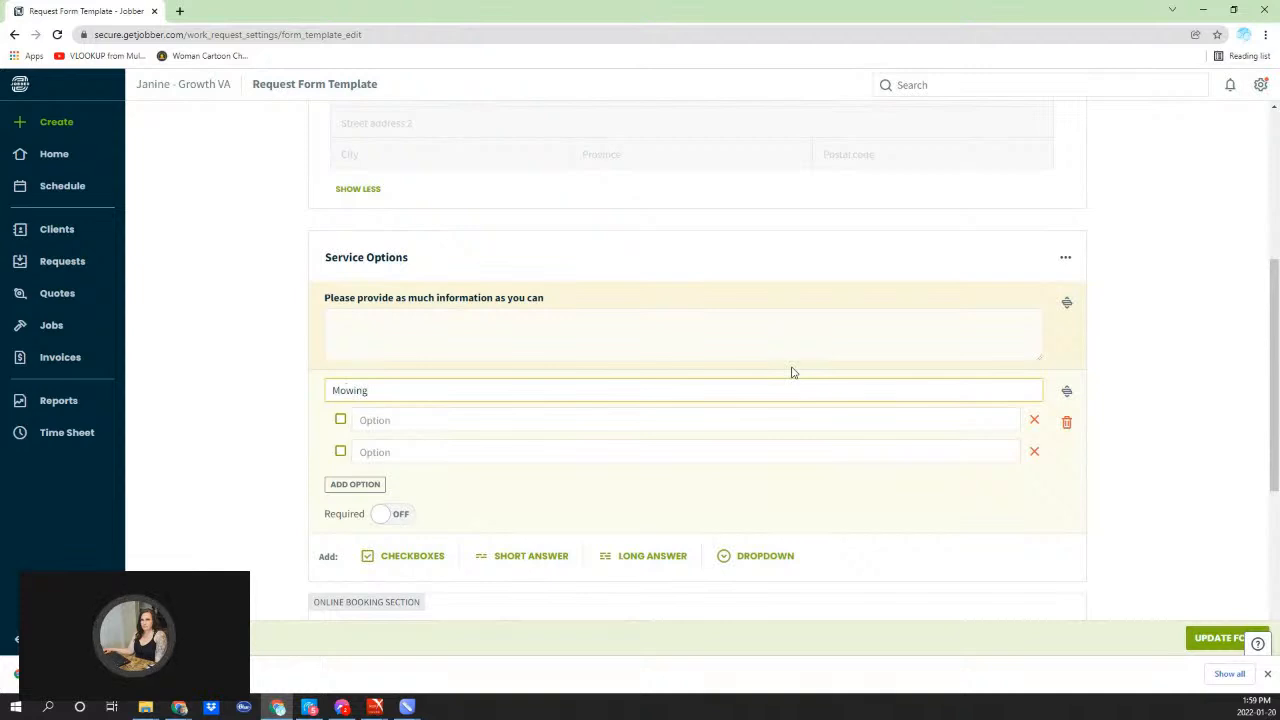
pyautogui.click(532, 420)
pyautogui.write('weekly')
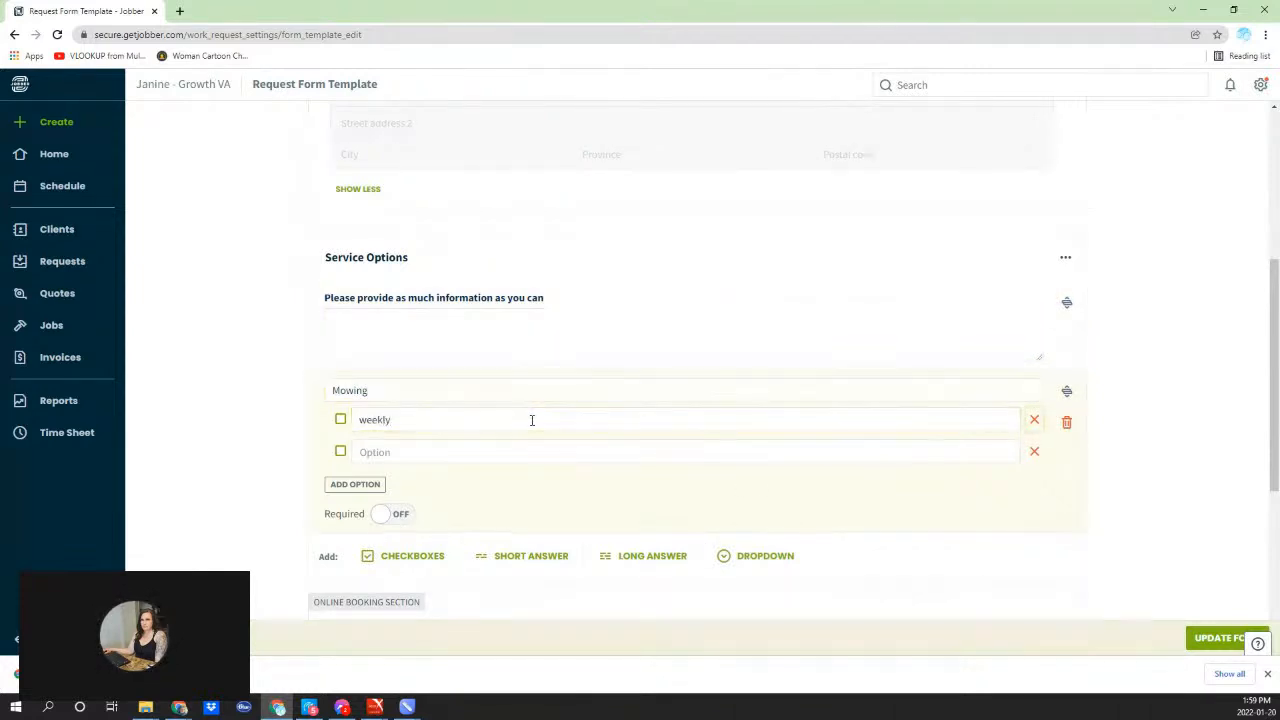
pyautogui.click(600, 450)
pyautogui.write('bo')
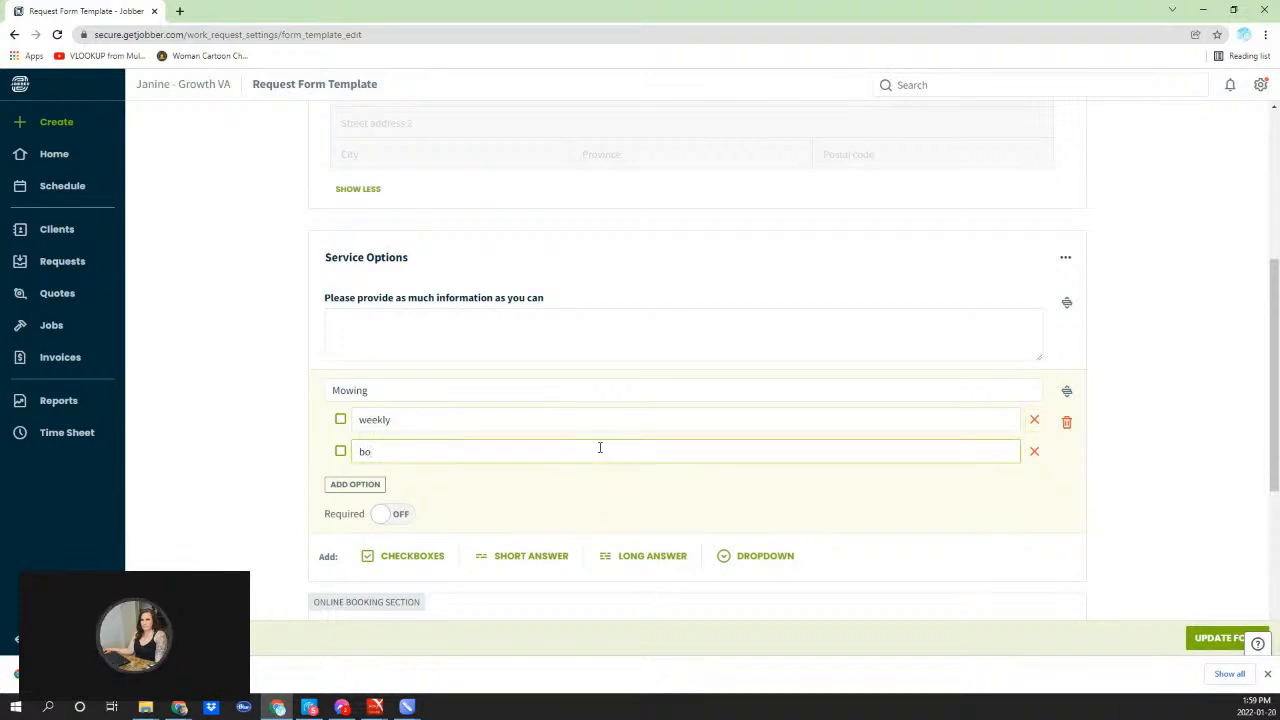
pyautogui.press('BackSpace')
pyautogui.write('i-weekly')
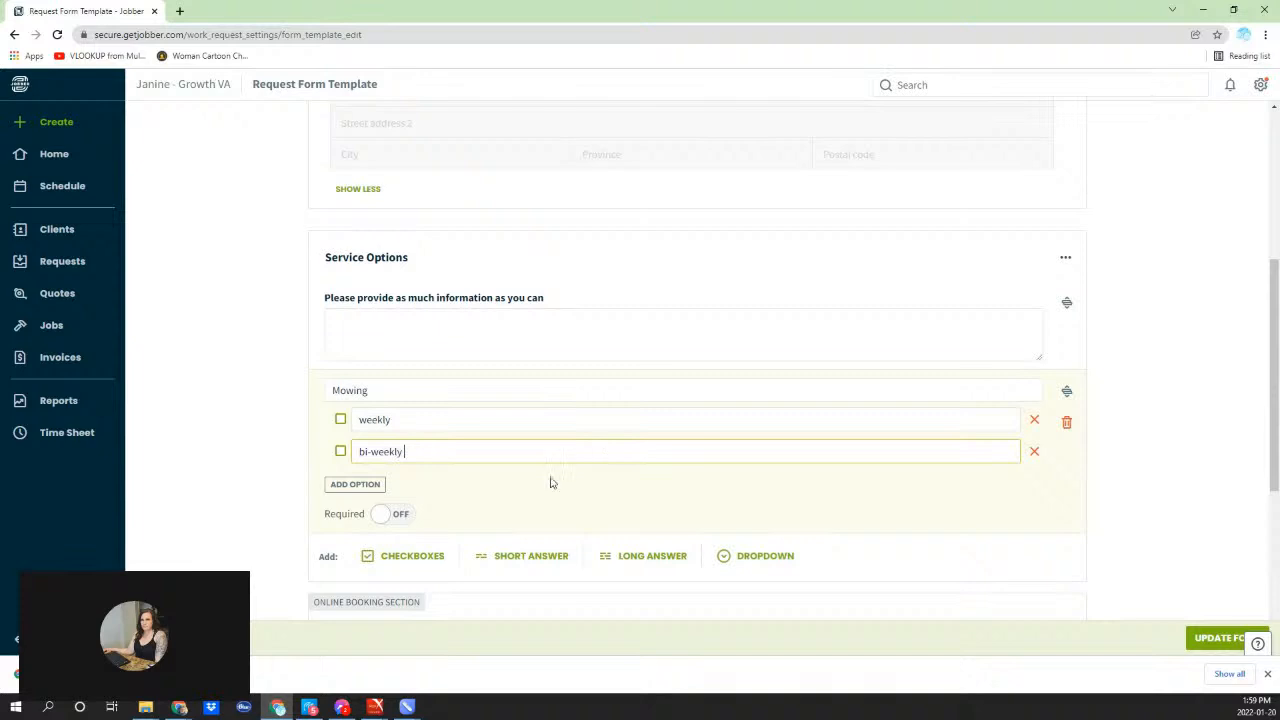
# Step: Add a third option, "on-call", to the Mowing checkbox question
pyautogui.click(360, 485)
pyautogui.click(442, 483)
pyautogui.write('on')
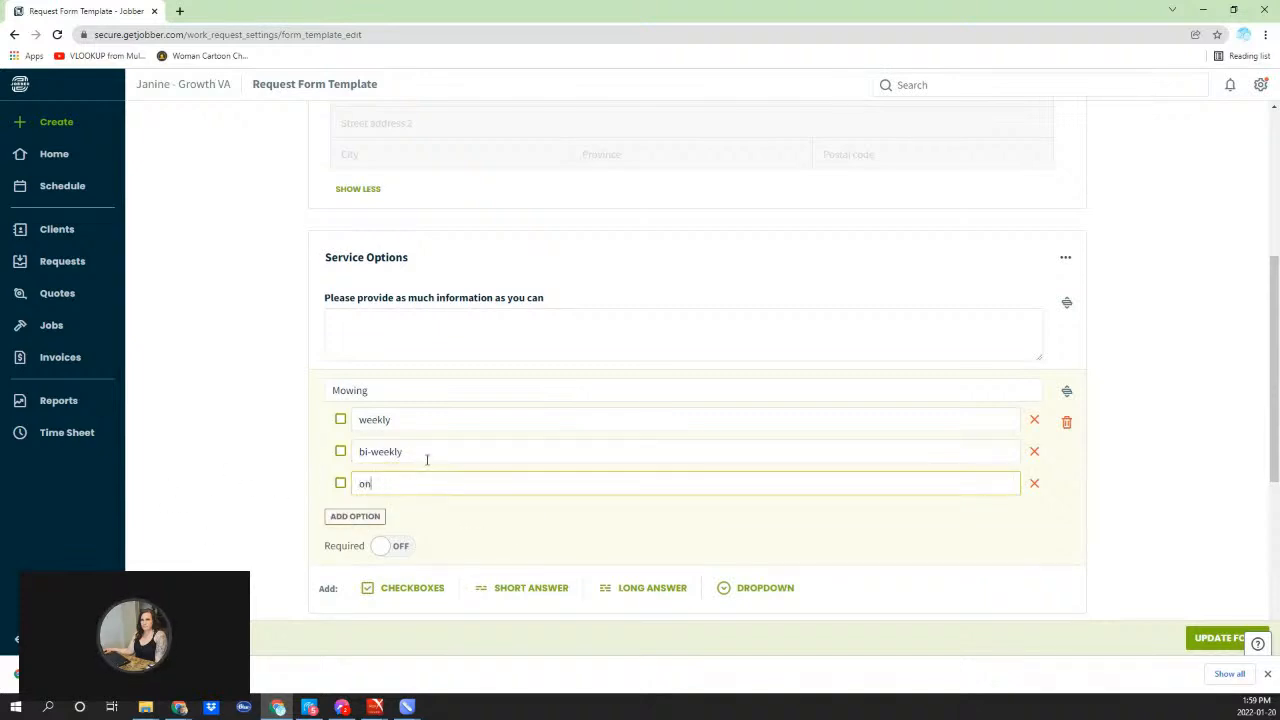
pyautogui.write('- call')
# Step: Add a short-answer question "How long is the grass currently?" followed by a blank long-answer question
pyautogui.scroll(-2, 826, 531)
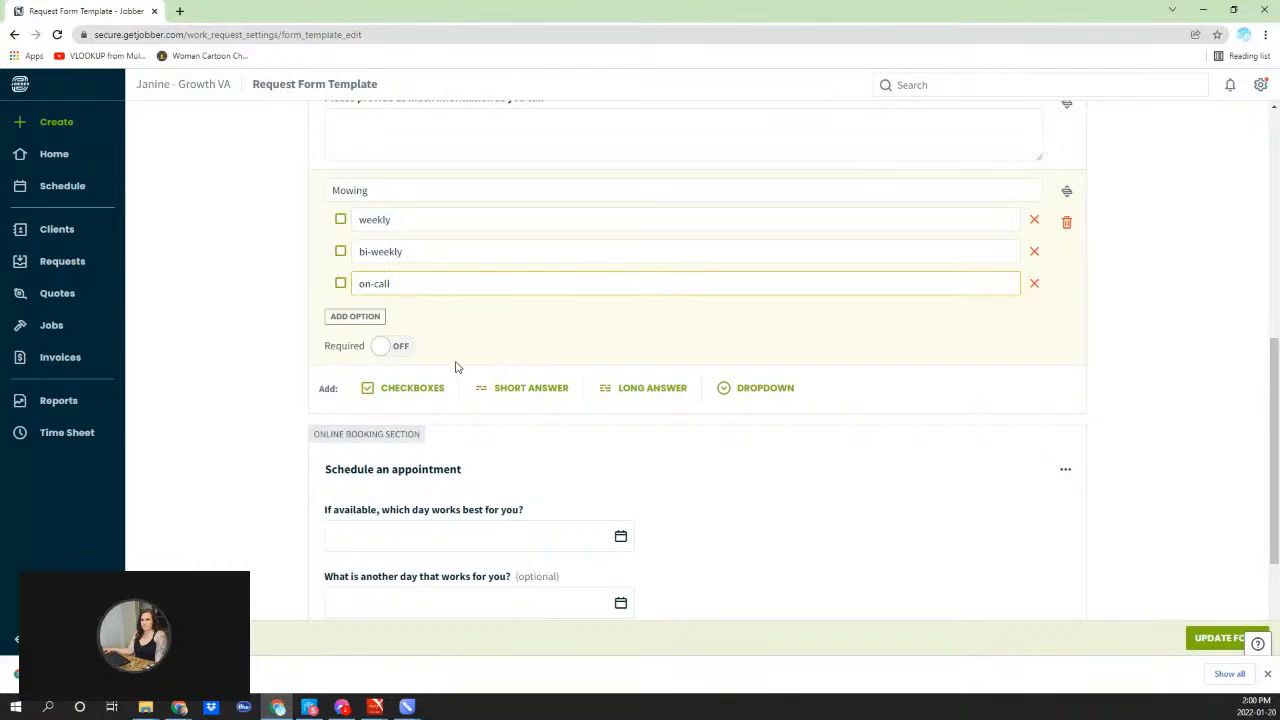
pyautogui.click(503, 390)
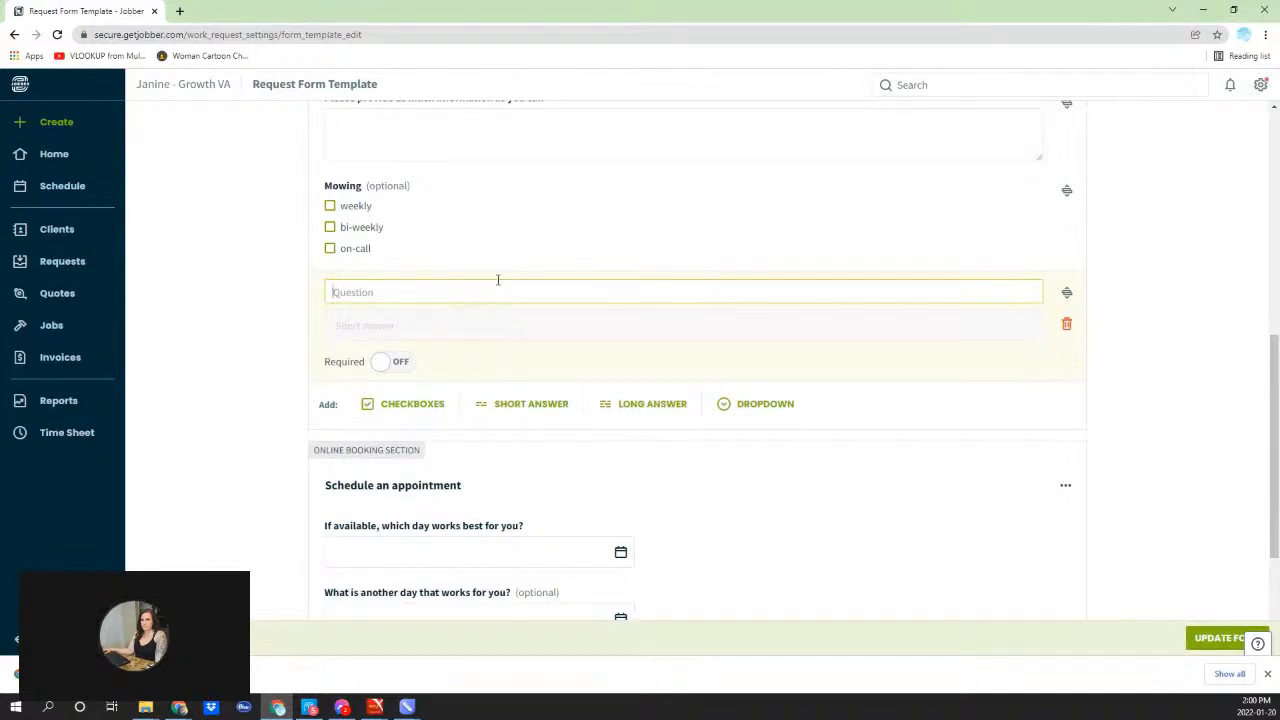
pyautogui.write('How long is th')
pyautogui.write('e c')
pyautogui.write('grass current')
pyautogui.write('ly')
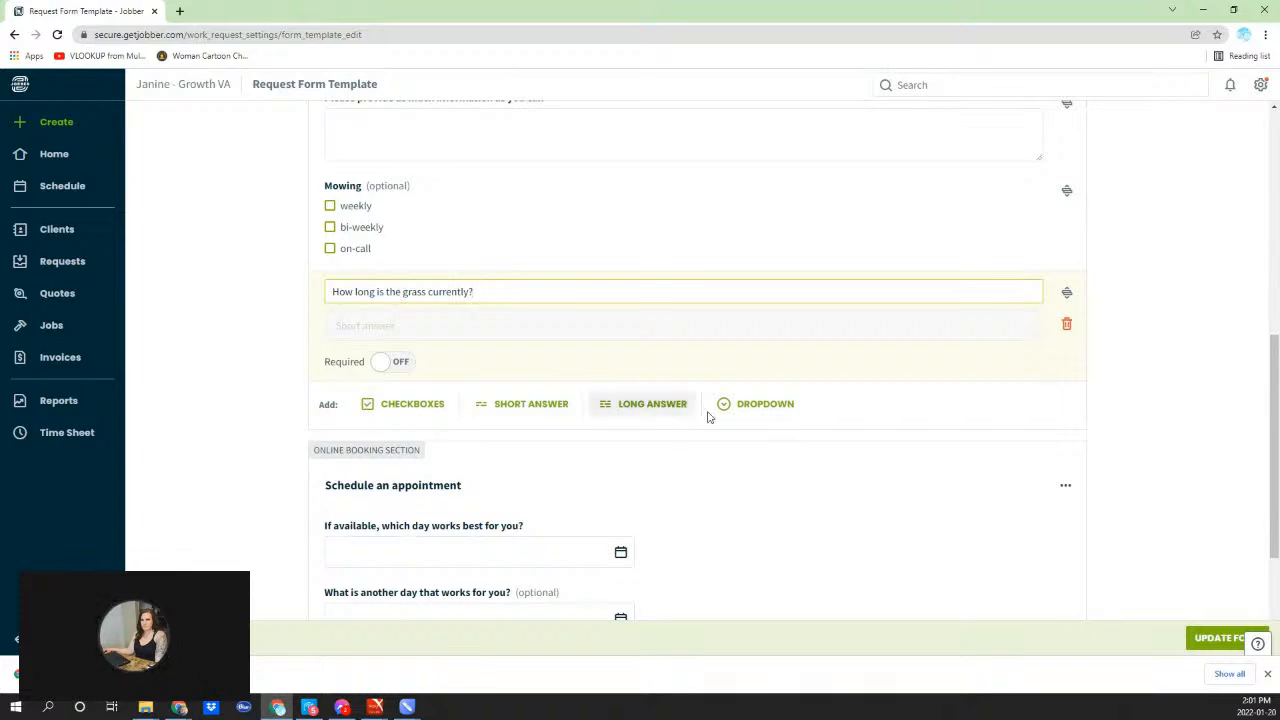
pyautogui.click(651, 410)
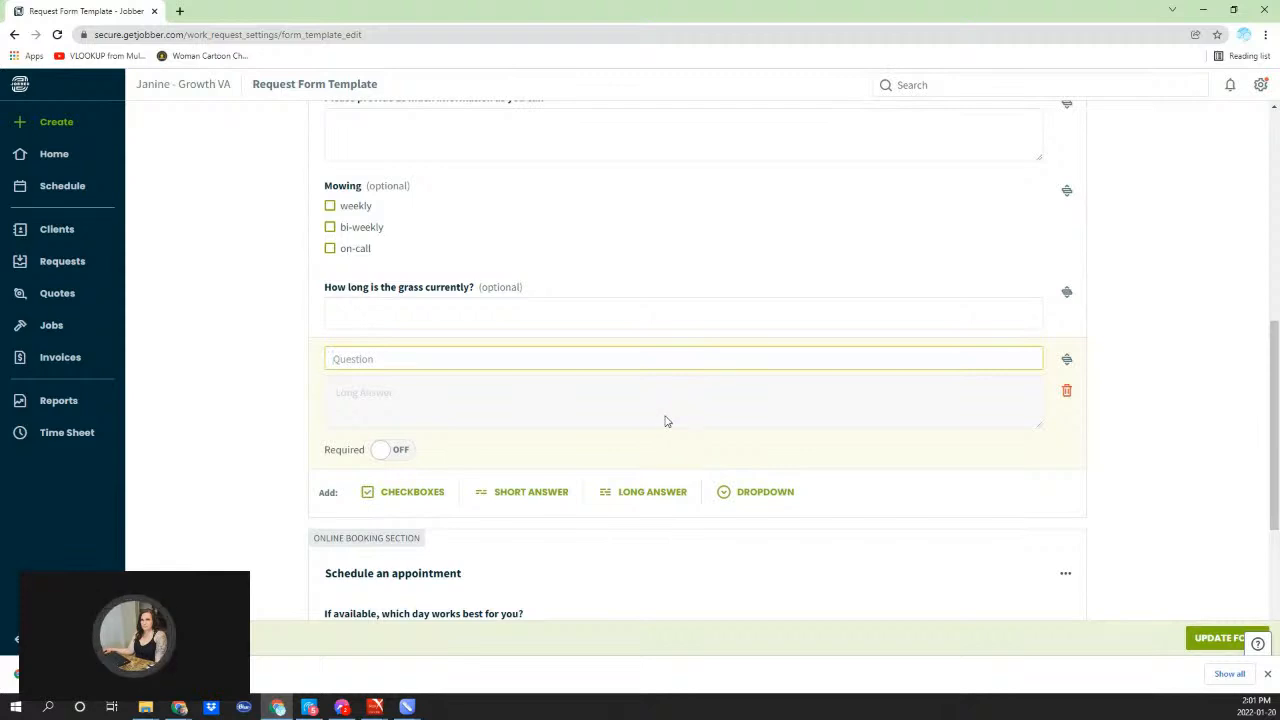
# Step: Add a dropdown question titled "mowing" with "-" as its first option and "weekly" as its second
pyautogui.click(772, 492)
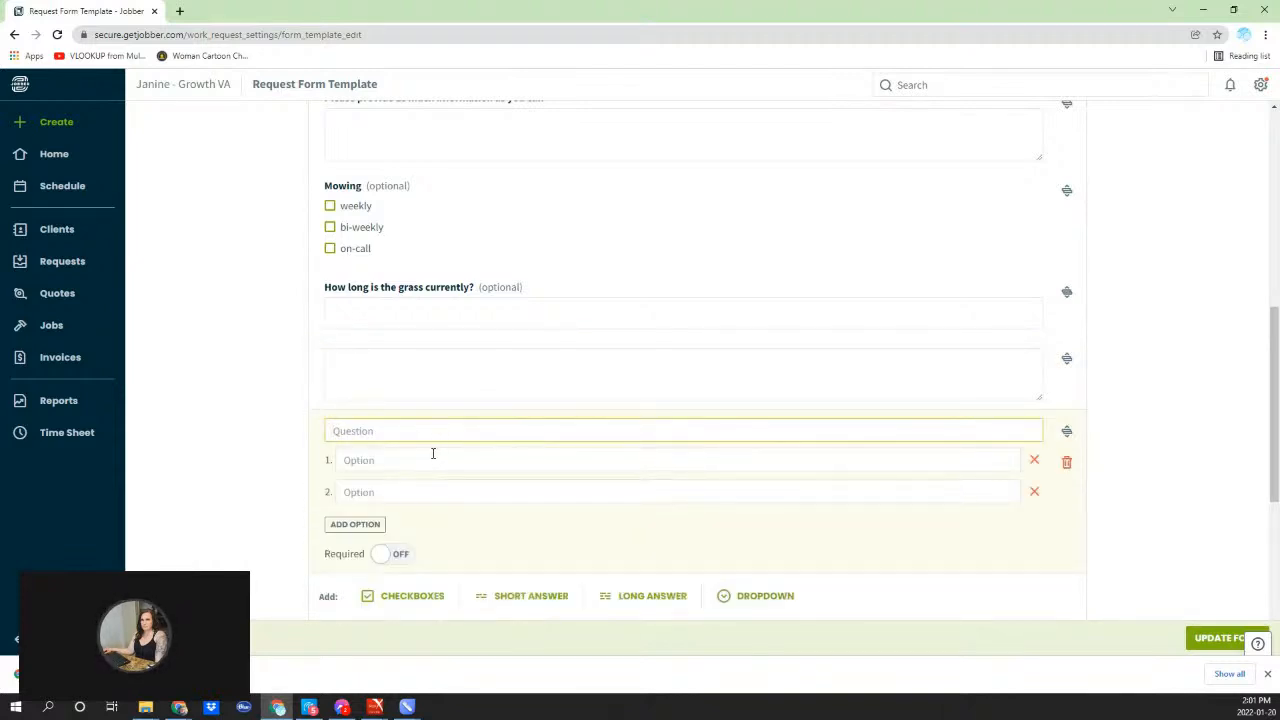
pyautogui.click(441, 460)
pyautogui.write('-')
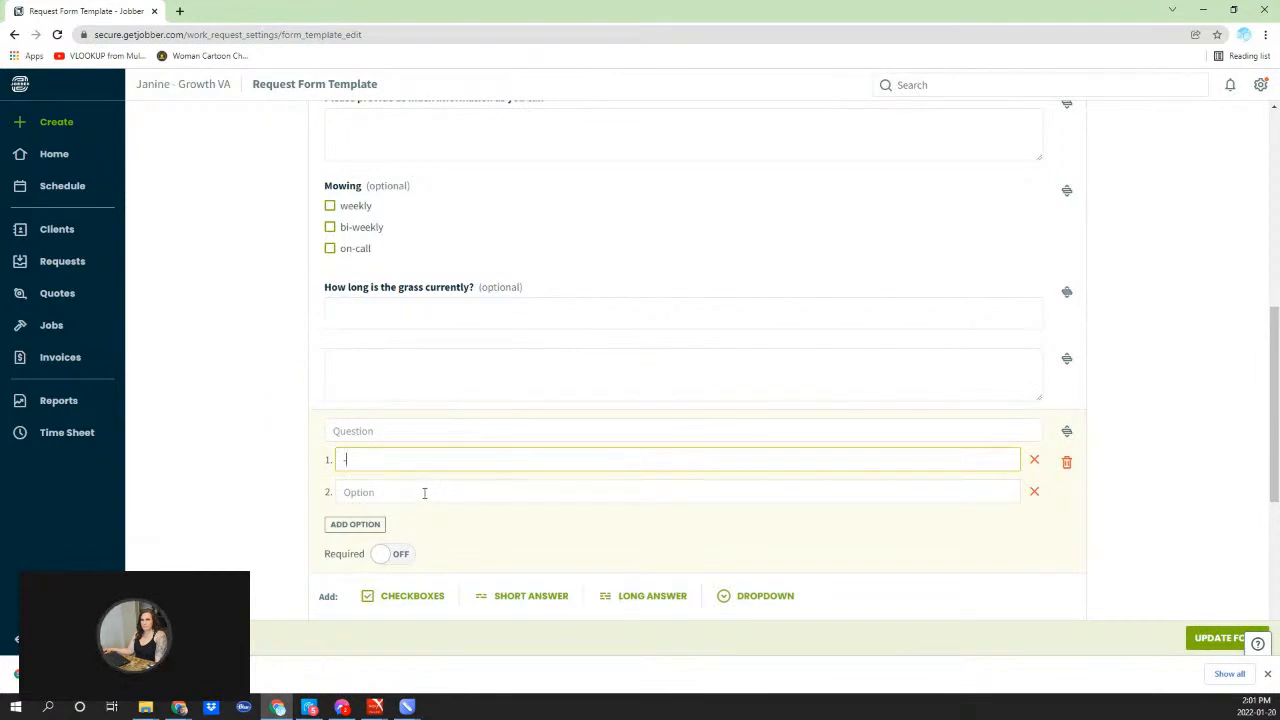
pyautogui.click(447, 431)
pyautogui.write('mowing')
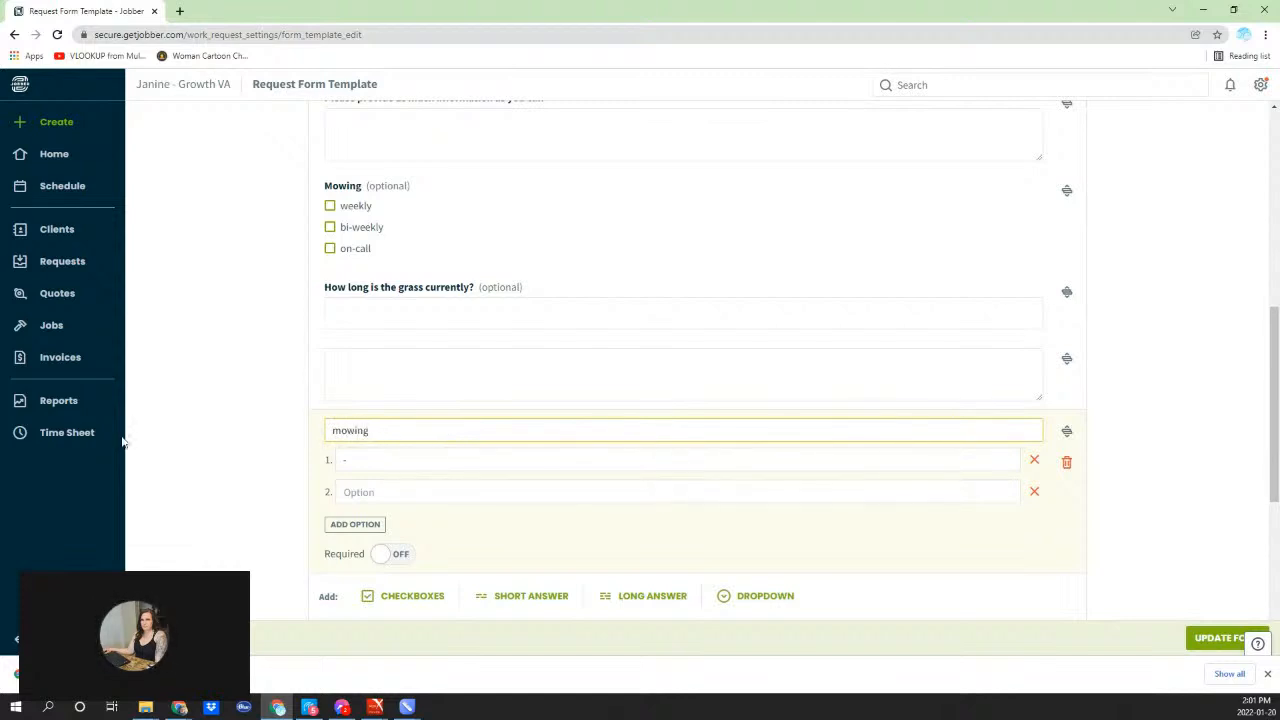
pyautogui.click(364, 492)
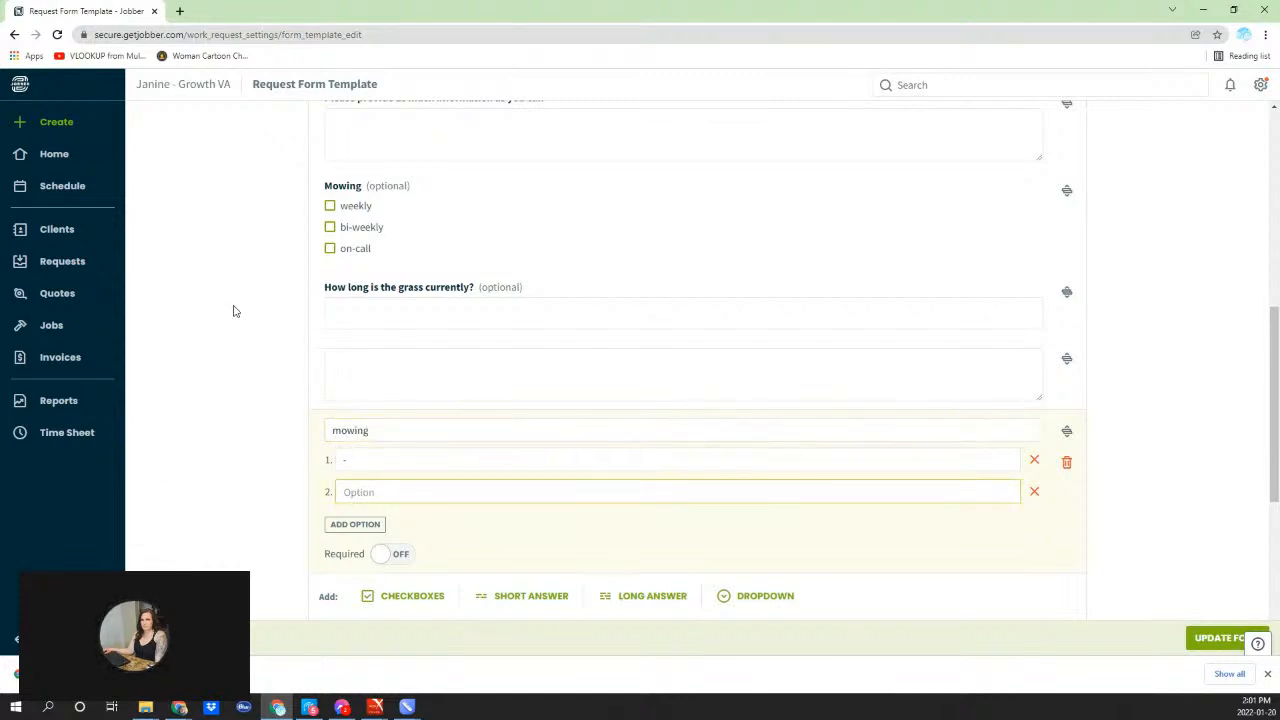
pyautogui.write('weekly')
pyautogui.press('Tab')
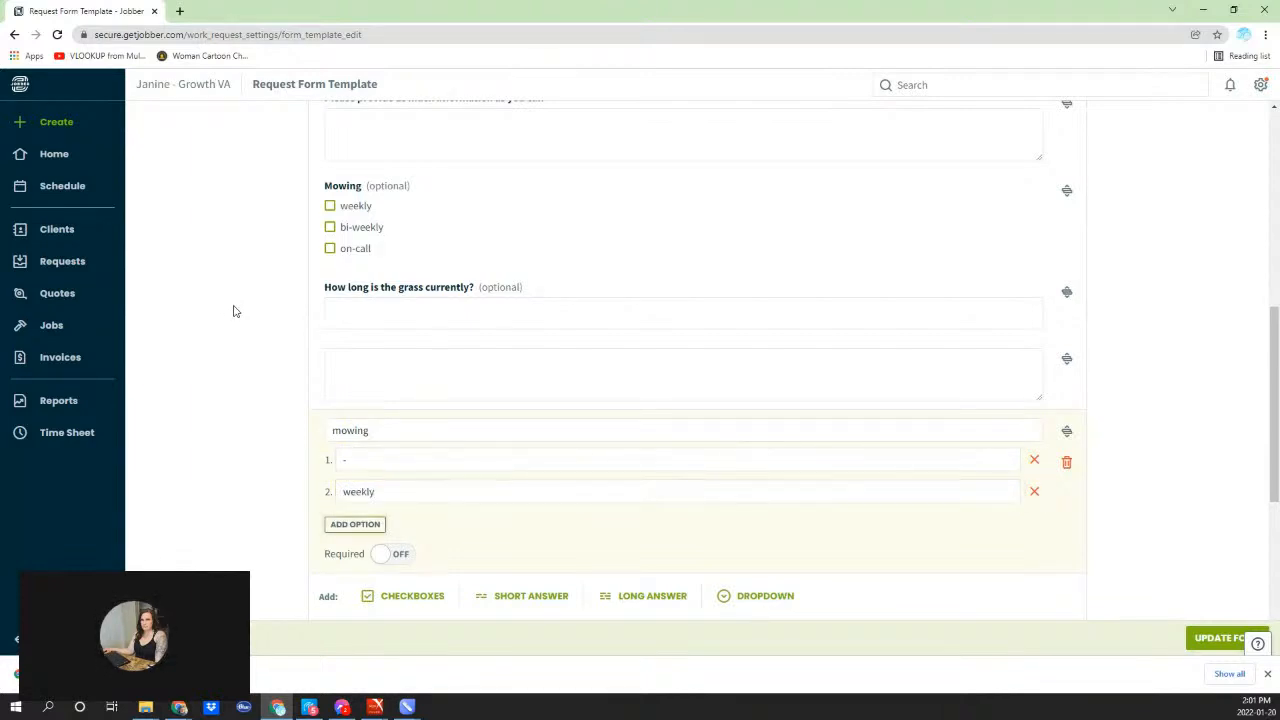
# Step: Add two more options, "bi-weekly" and "on-call", to the mowing dropdown question
pyautogui.click(364, 526)
pyautogui.click(364, 563)
pyautogui.click(389, 523)
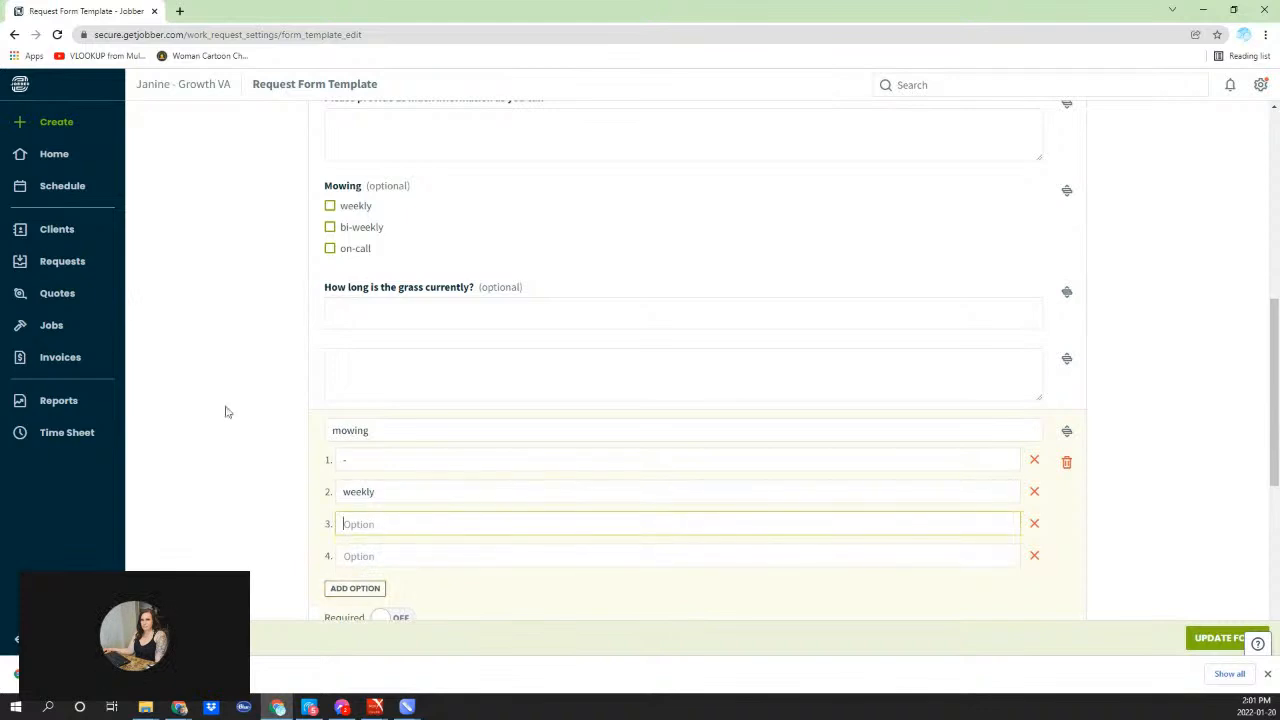
pyautogui.write('bi-weekly')
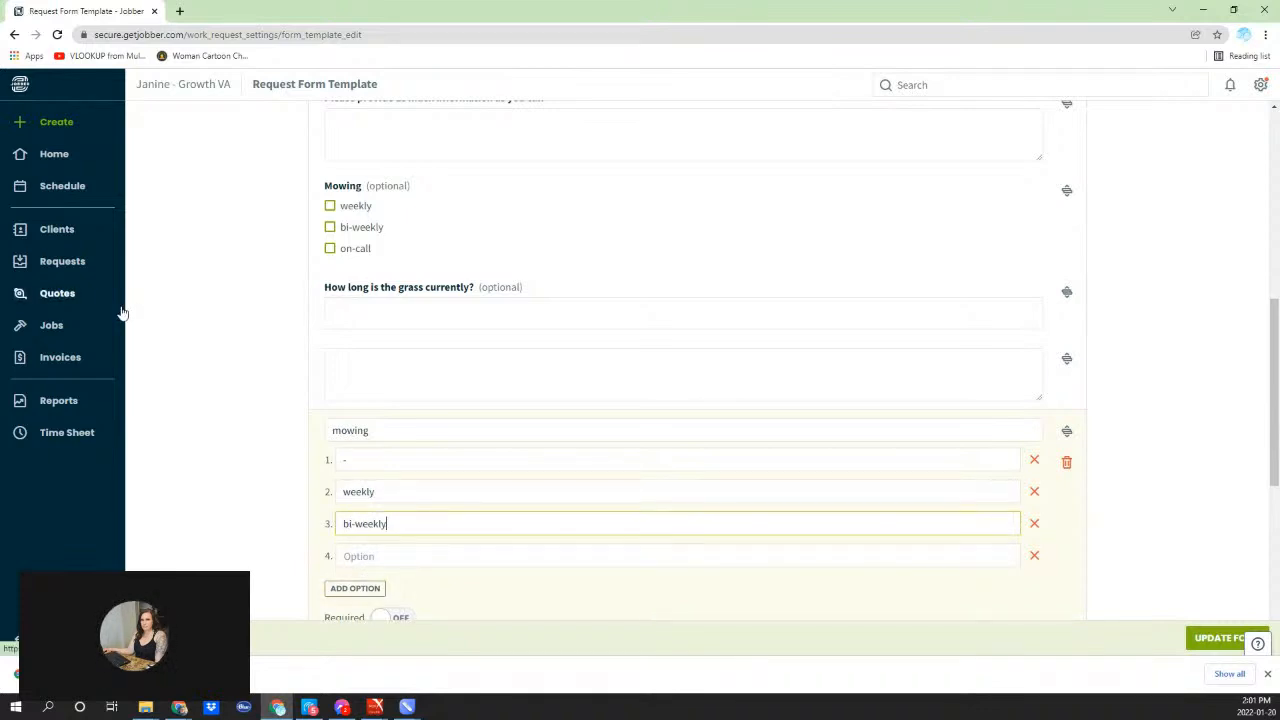
pyautogui.click(482, 555)
pyautogui.write('on-call')
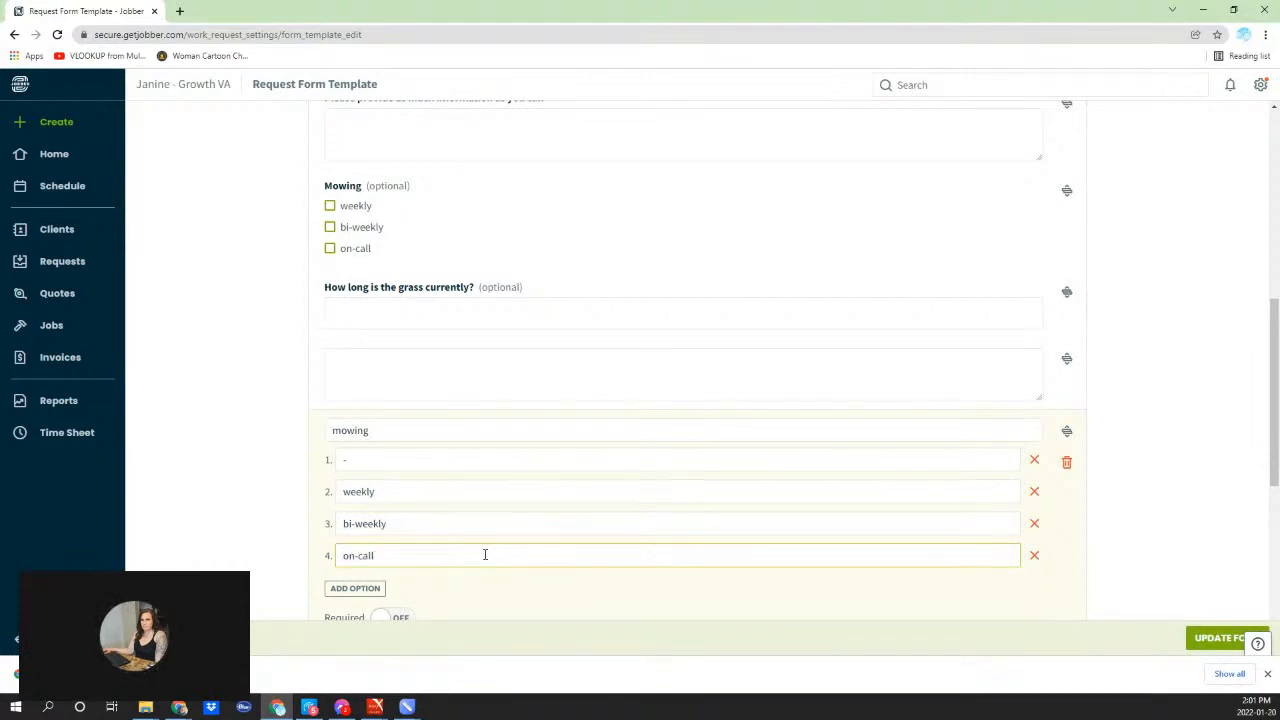
pyautogui.scroll(-3, 846, 491)
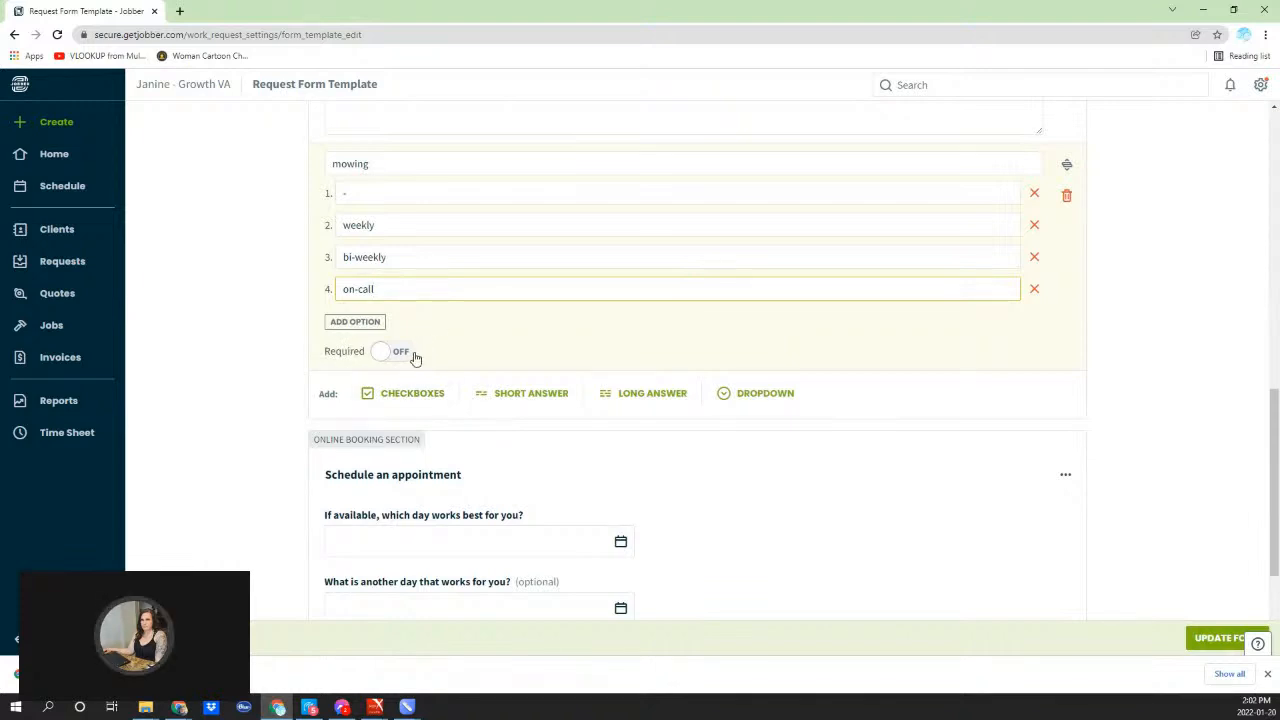
pyautogui.scroll(-2, 900, 480)
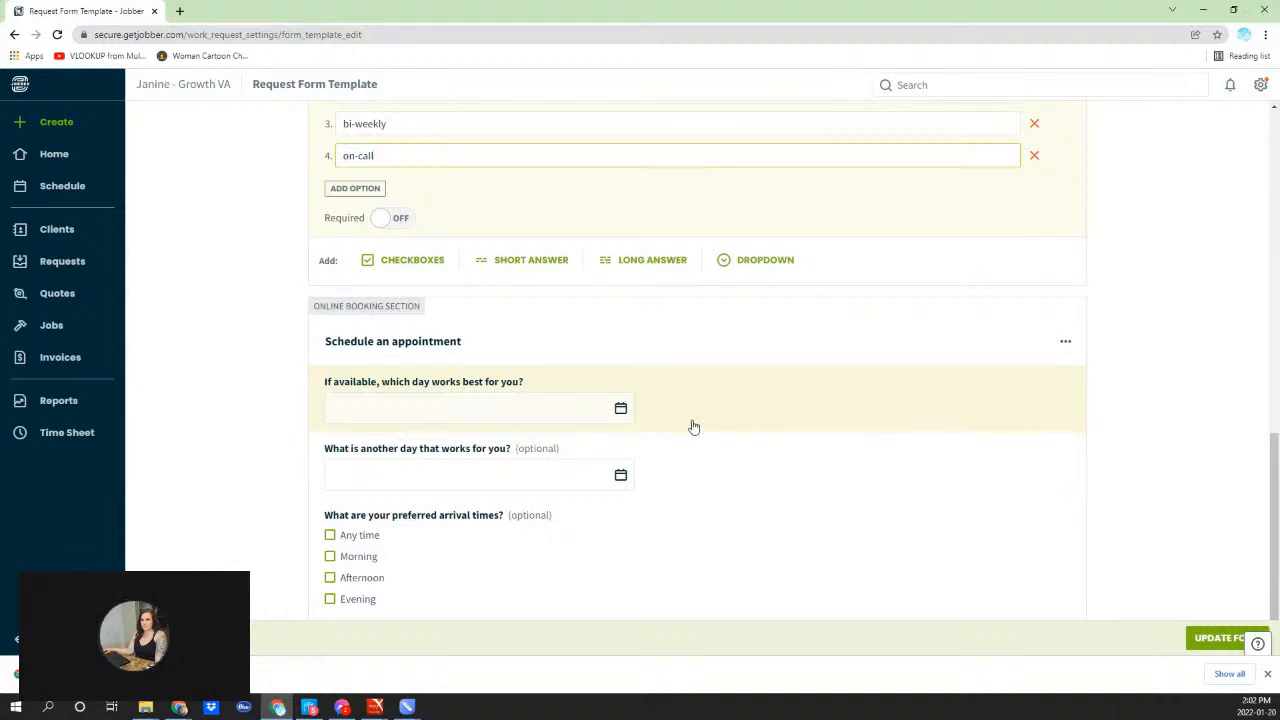
# Step: Look through the date questions under Schedule an appointment and remove the "Evening" option from the preferred arrival times question
pyautogui.click(543, 352)
pyautogui.click(703, 477)
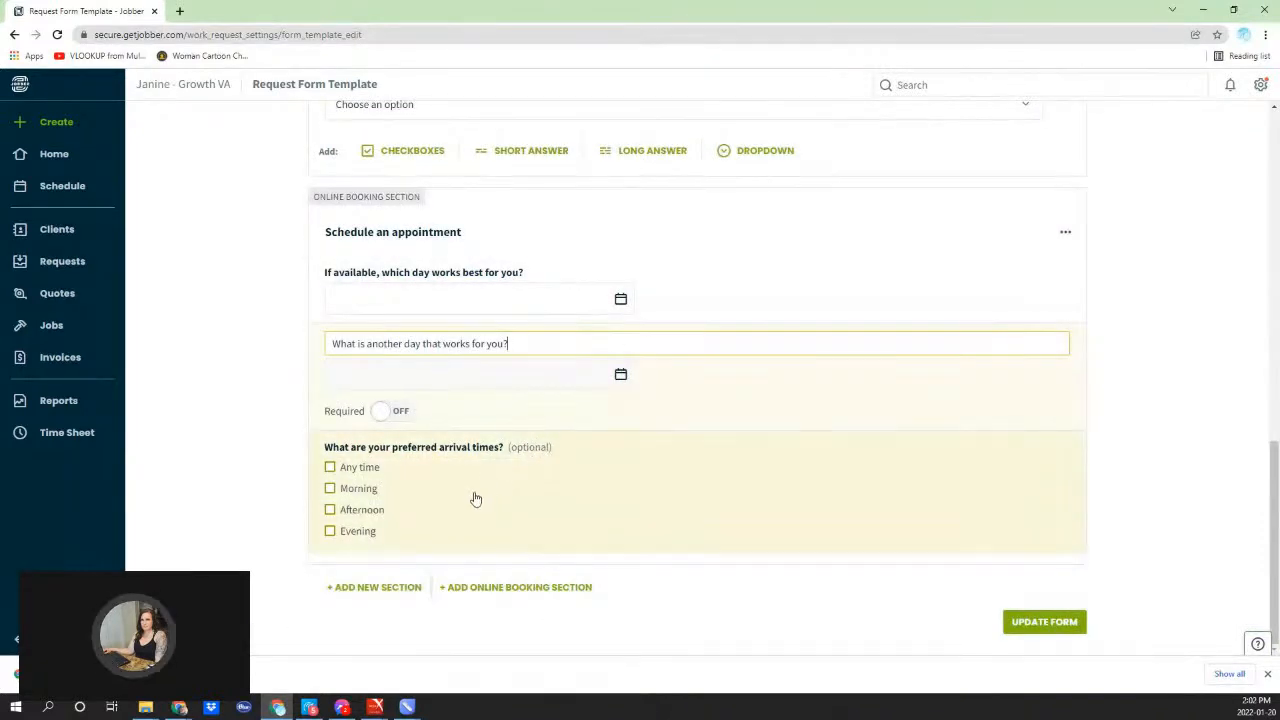
pyautogui.click(782, 310)
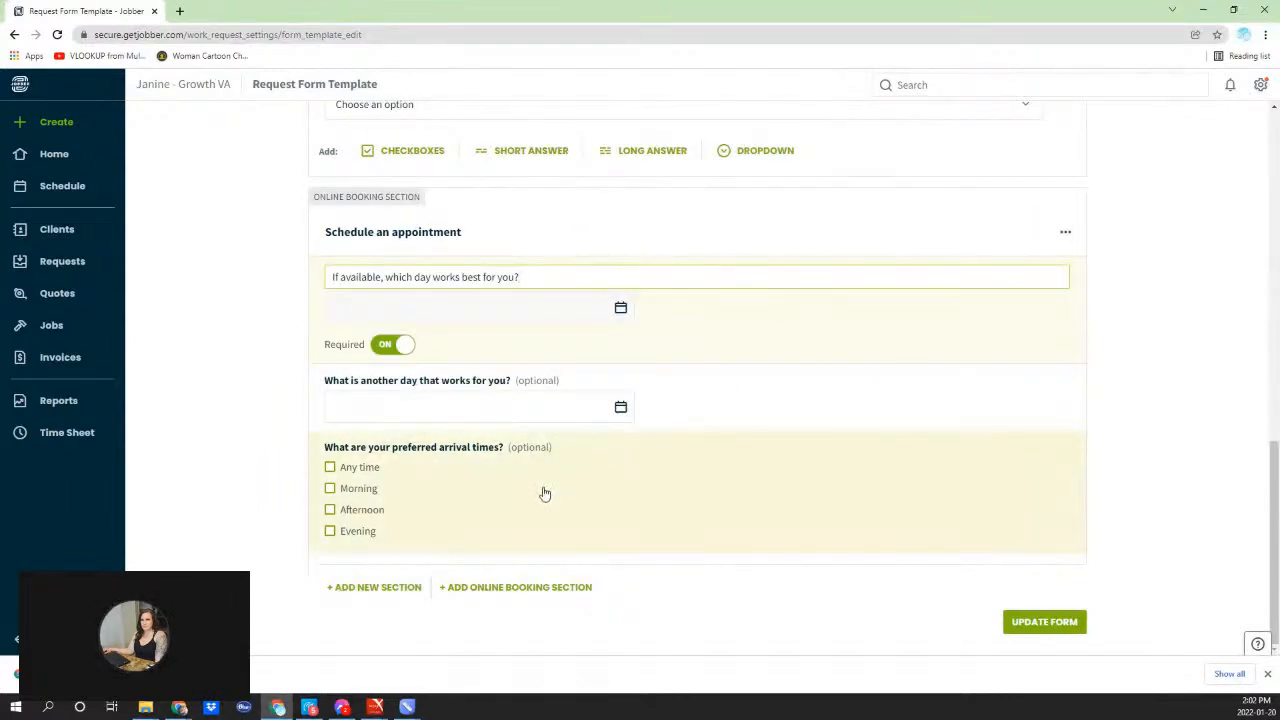
pyautogui.click(544, 491)
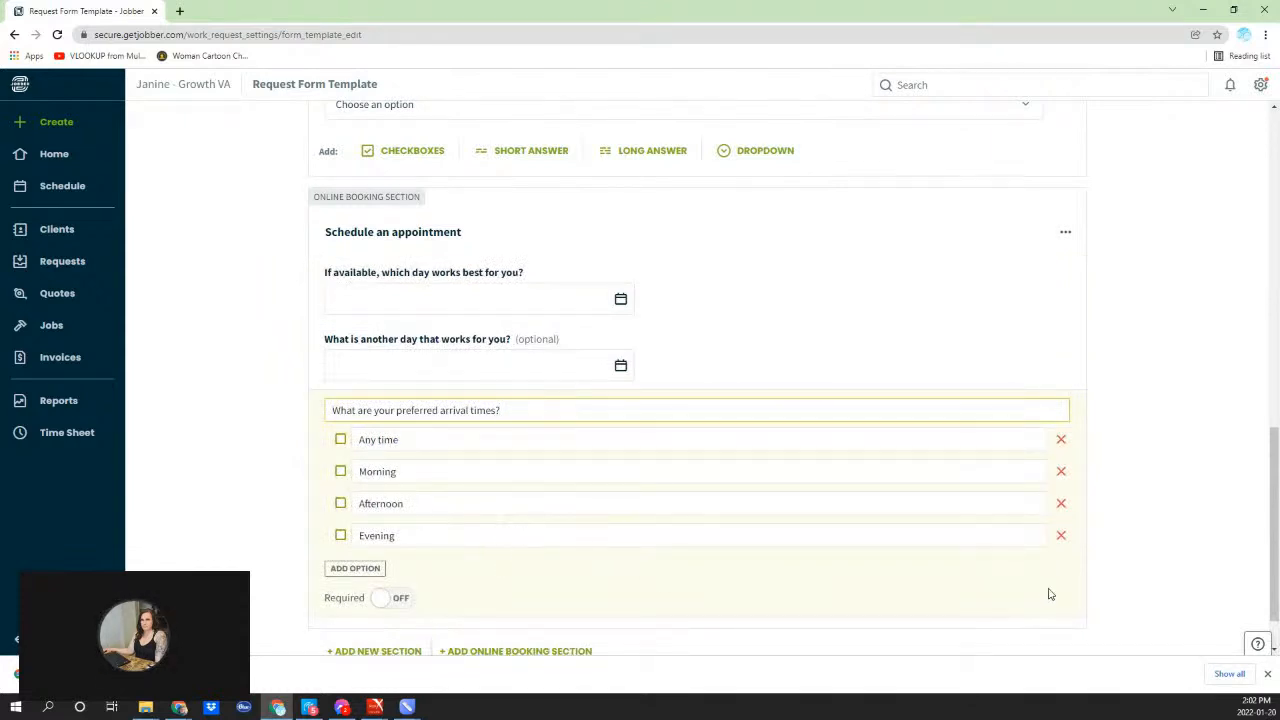
pyautogui.click(1061, 536)
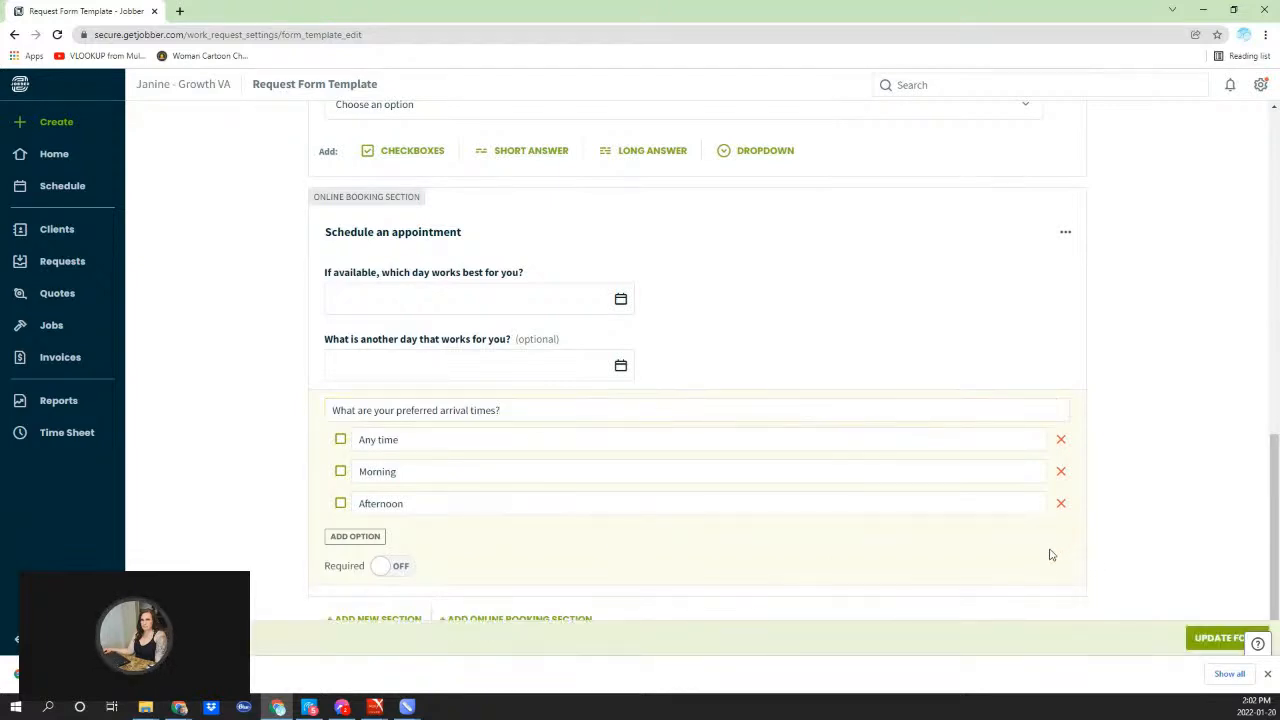
pyautogui.click(424, 443)
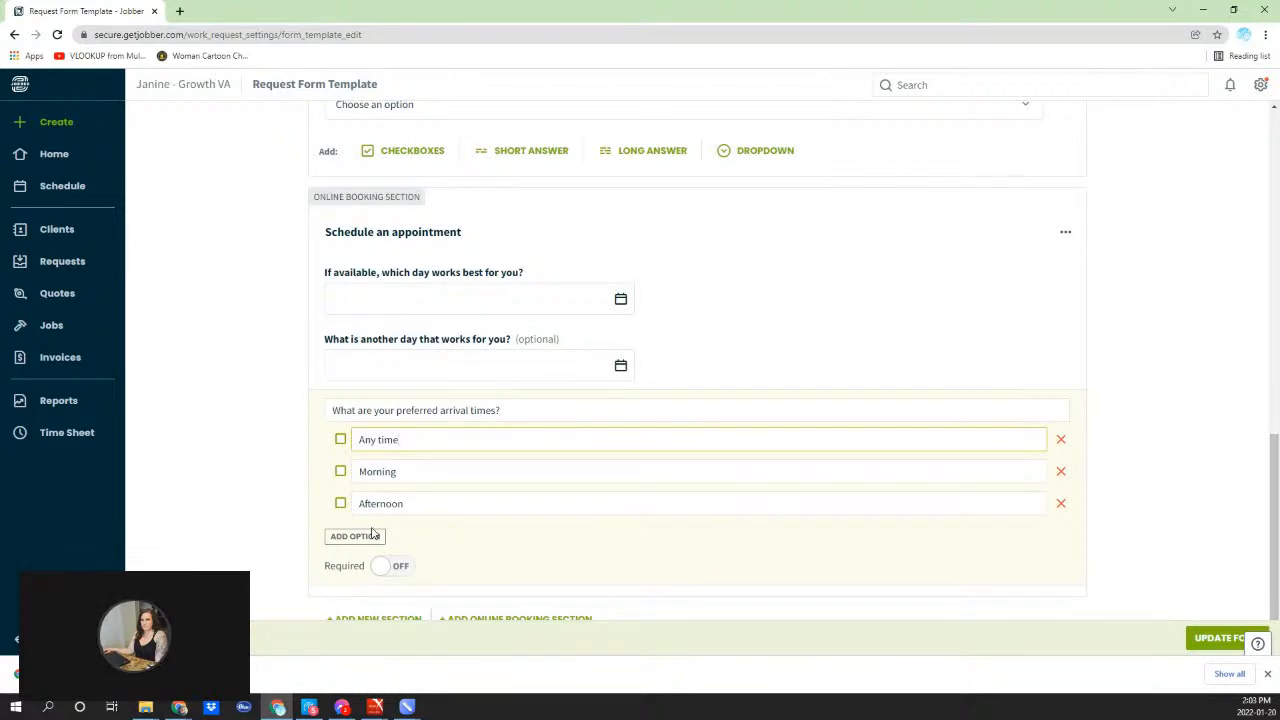
# Step: Add a new untitled section, move it above the Schedule an appointment section, and move it back below
pyautogui.scroll(-1, 720, 395)
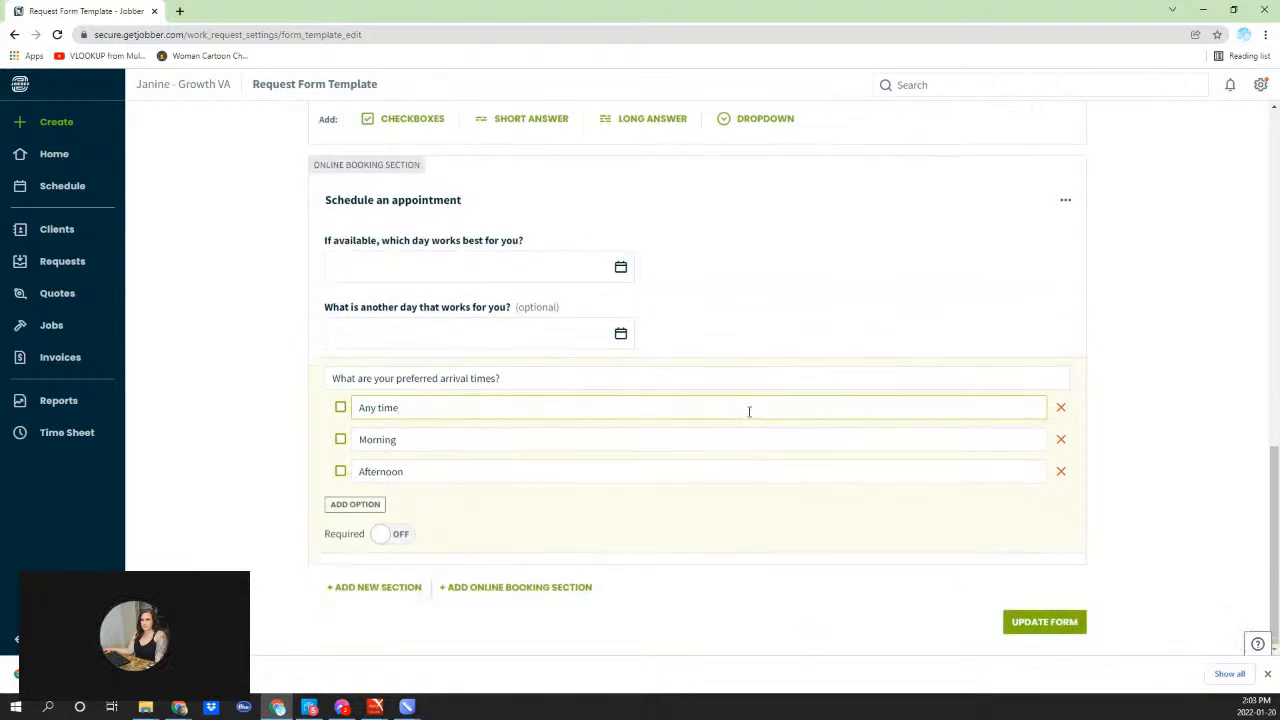
pyautogui.click(381, 588)
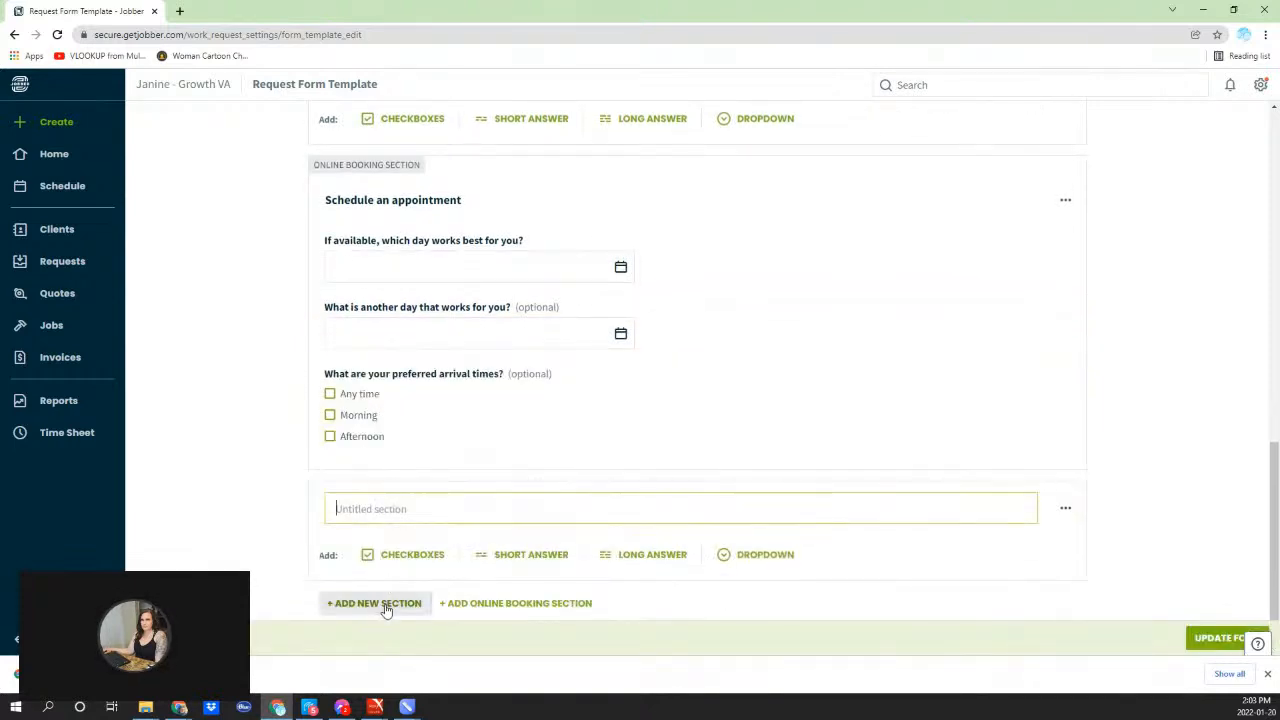
pyautogui.click(1064, 511)
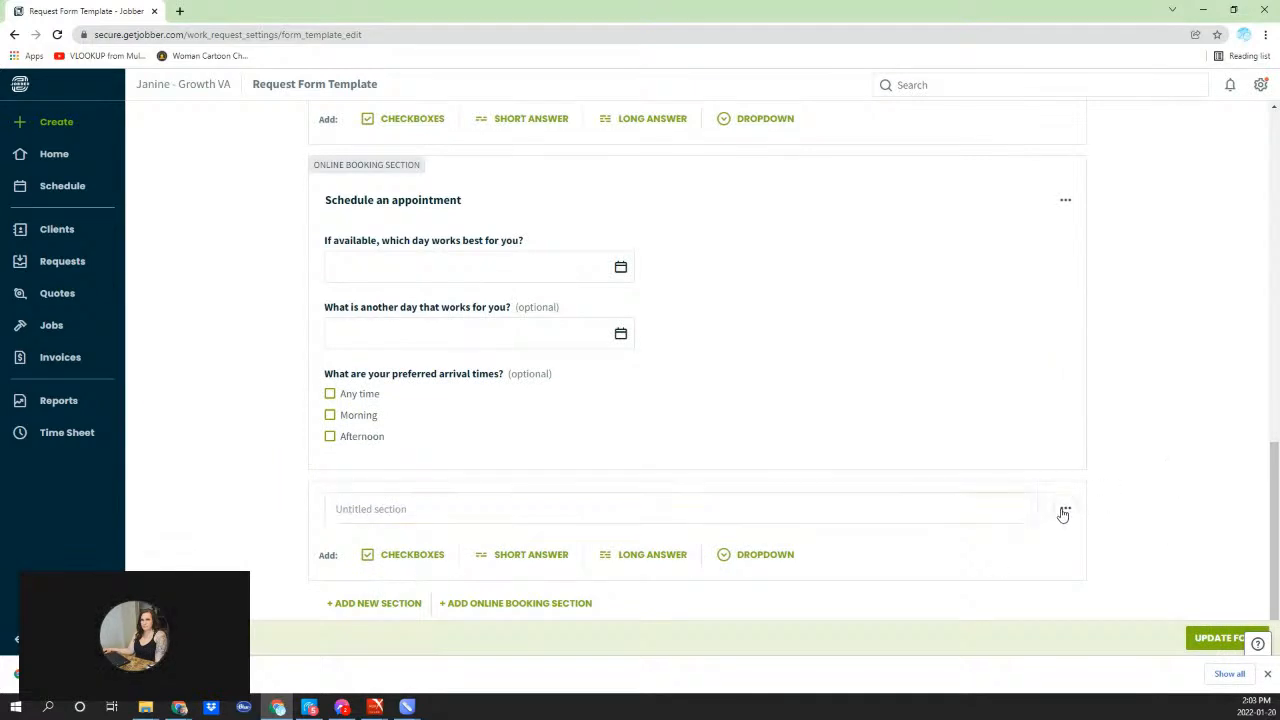
pyautogui.click(1064, 510)
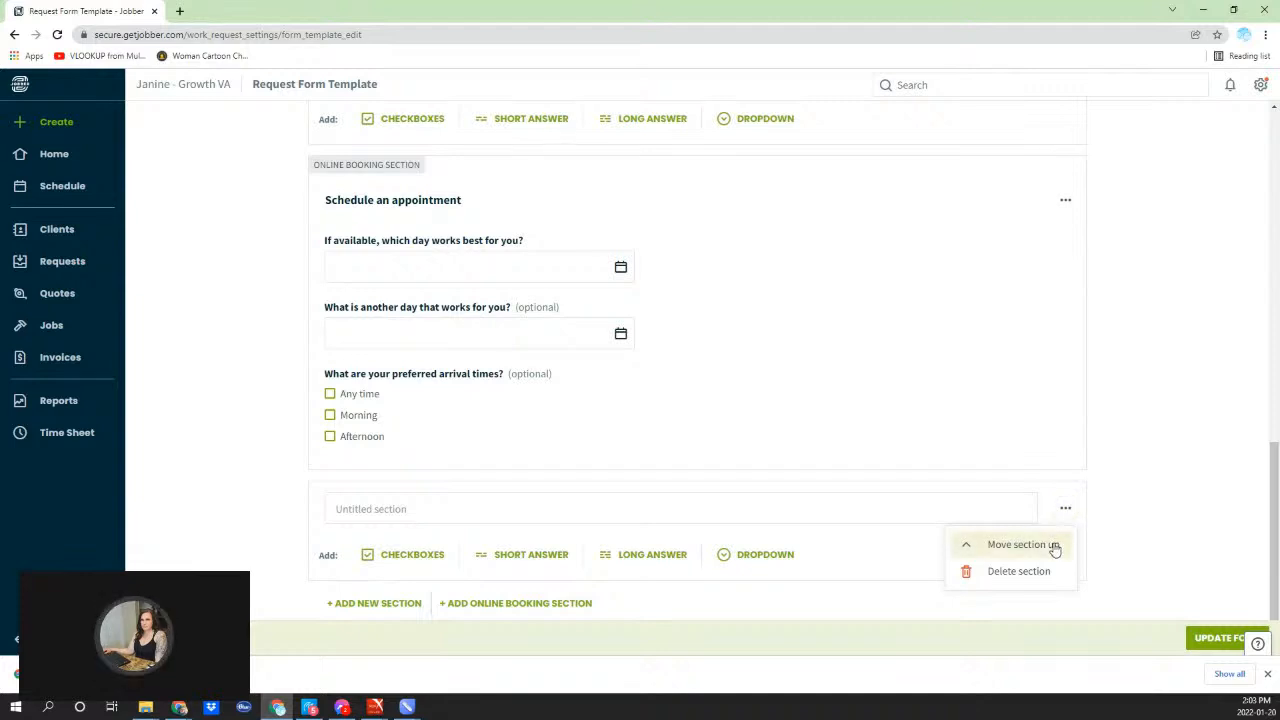
pyautogui.click(1054, 546)
pyautogui.click(1066, 184)
pyautogui.click(1010, 252)
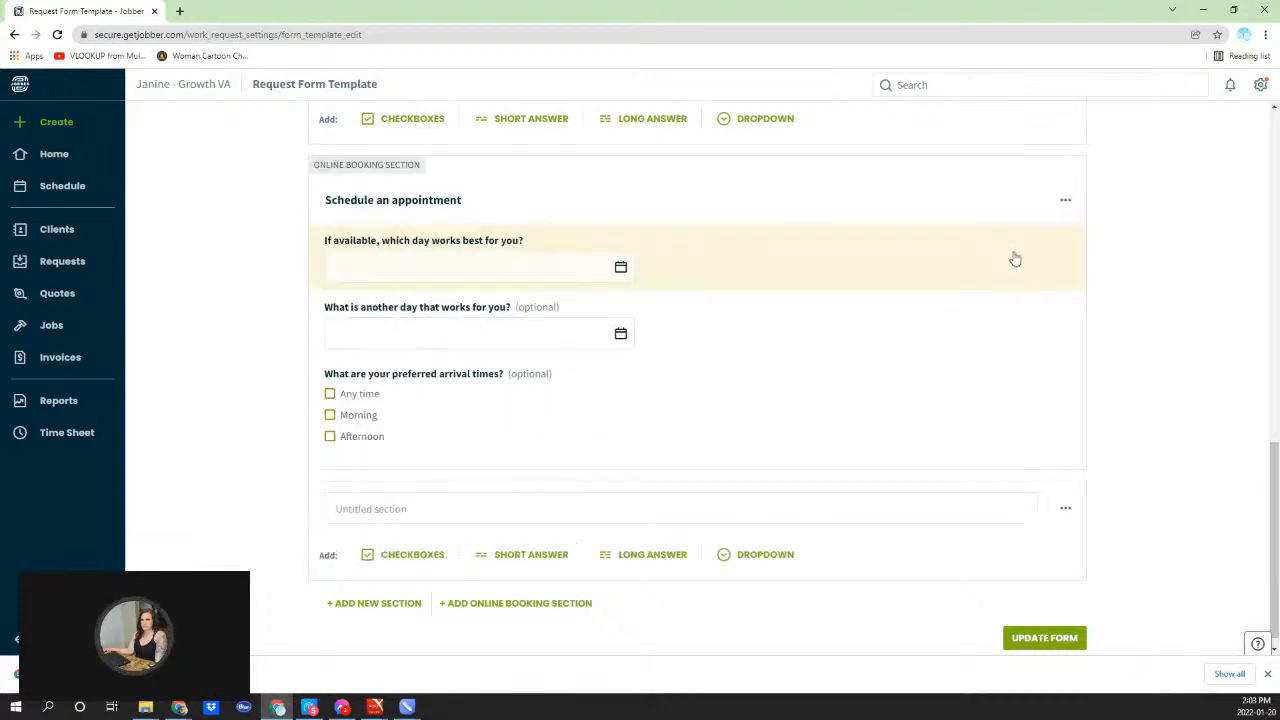
# Step: Open the Mowing checkbox question and review the questions in the Service Options and Schedule an appointment sections
pyautogui.scroll(8, 757, 186)
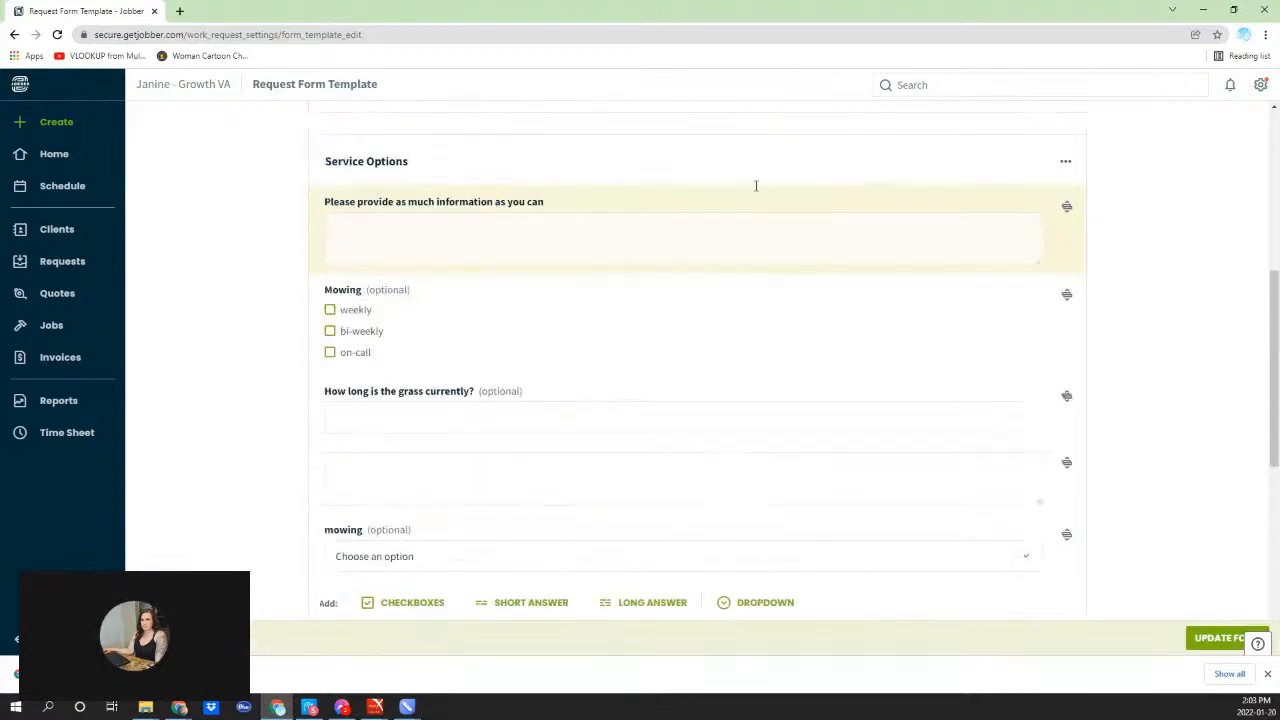
pyautogui.click(465, 394)
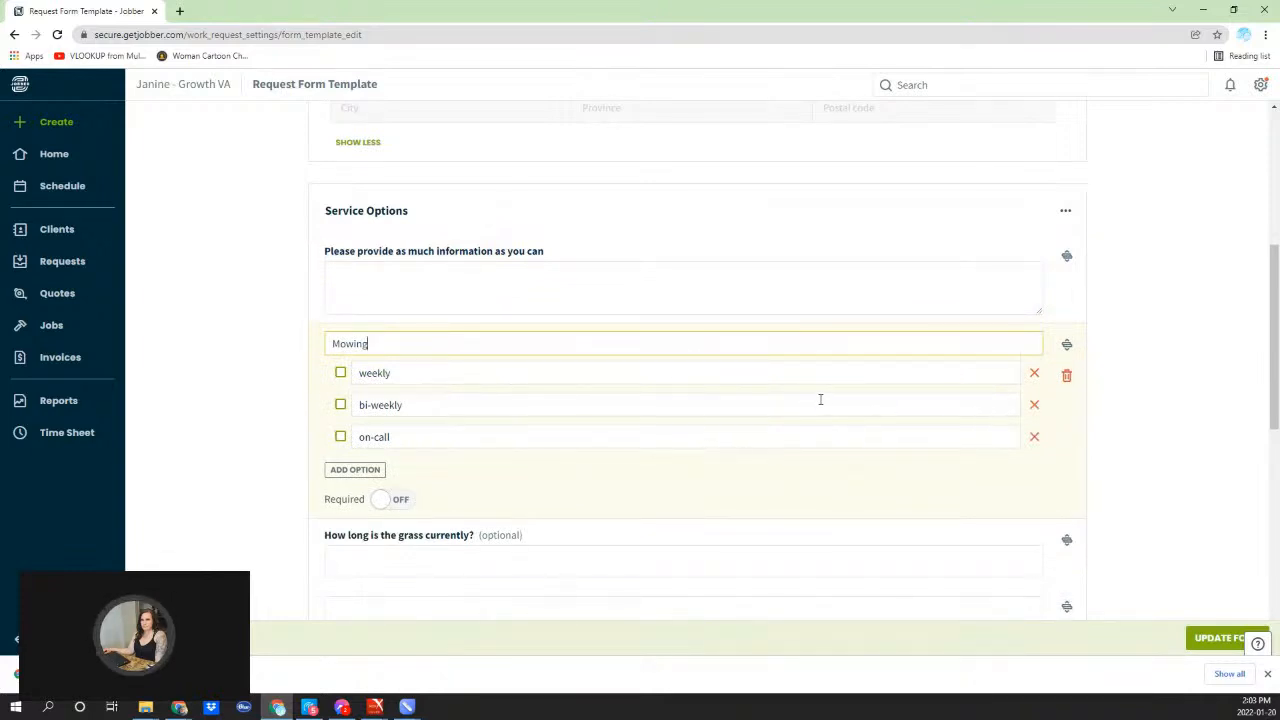
pyautogui.moveTo(1066, 347); pyautogui.dragTo(1101, 350)
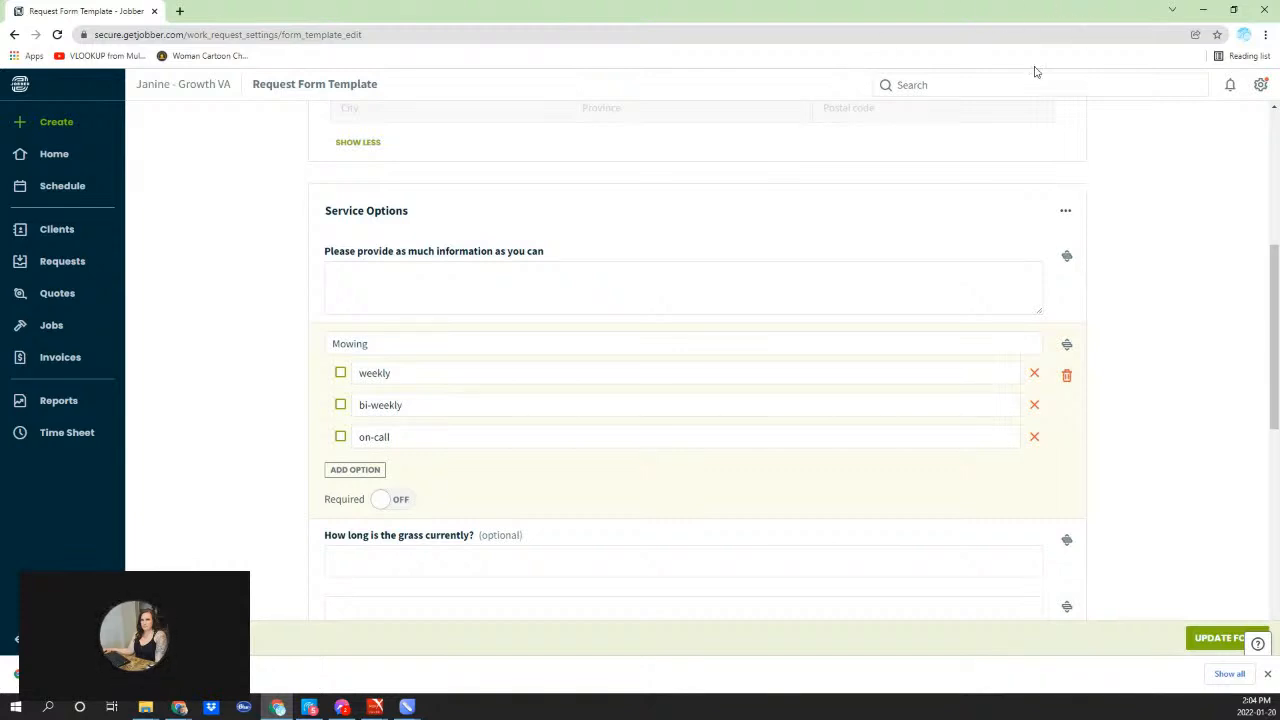
pyautogui.scroll(-2, 750, 260)
pyautogui.scroll(-4, 745, 265)
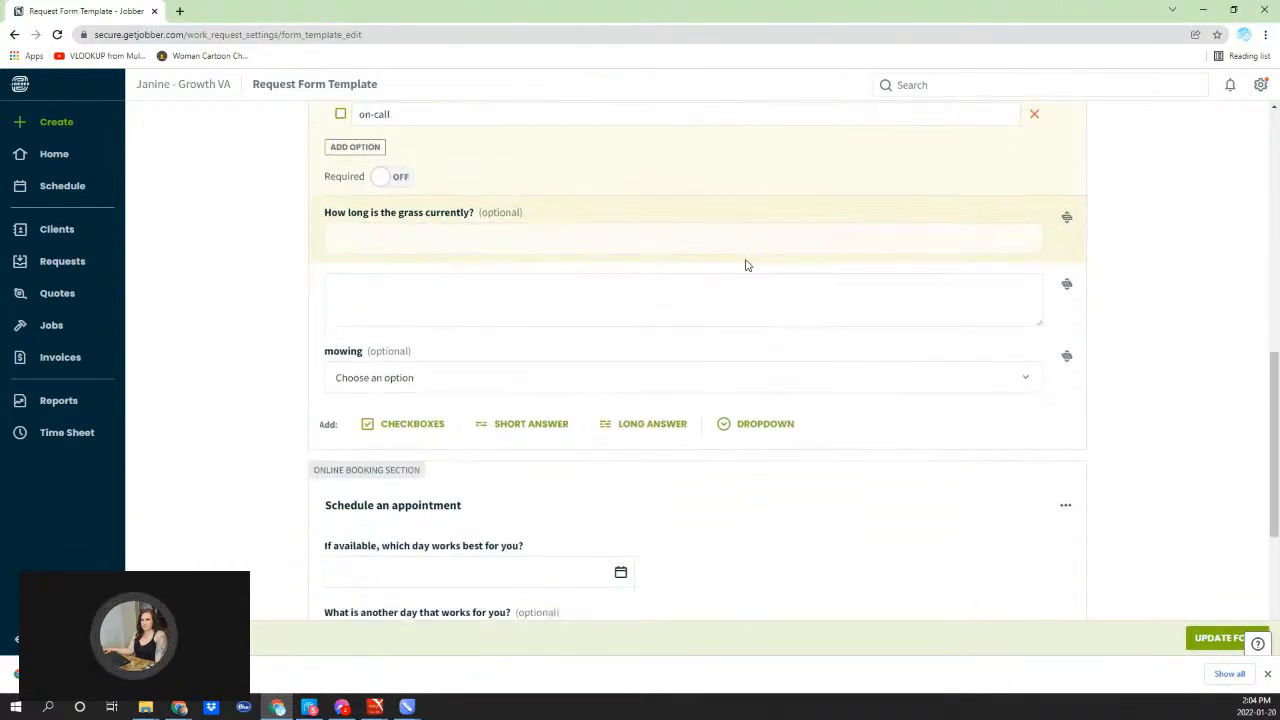
pyautogui.scroll(-1, 901, 403)
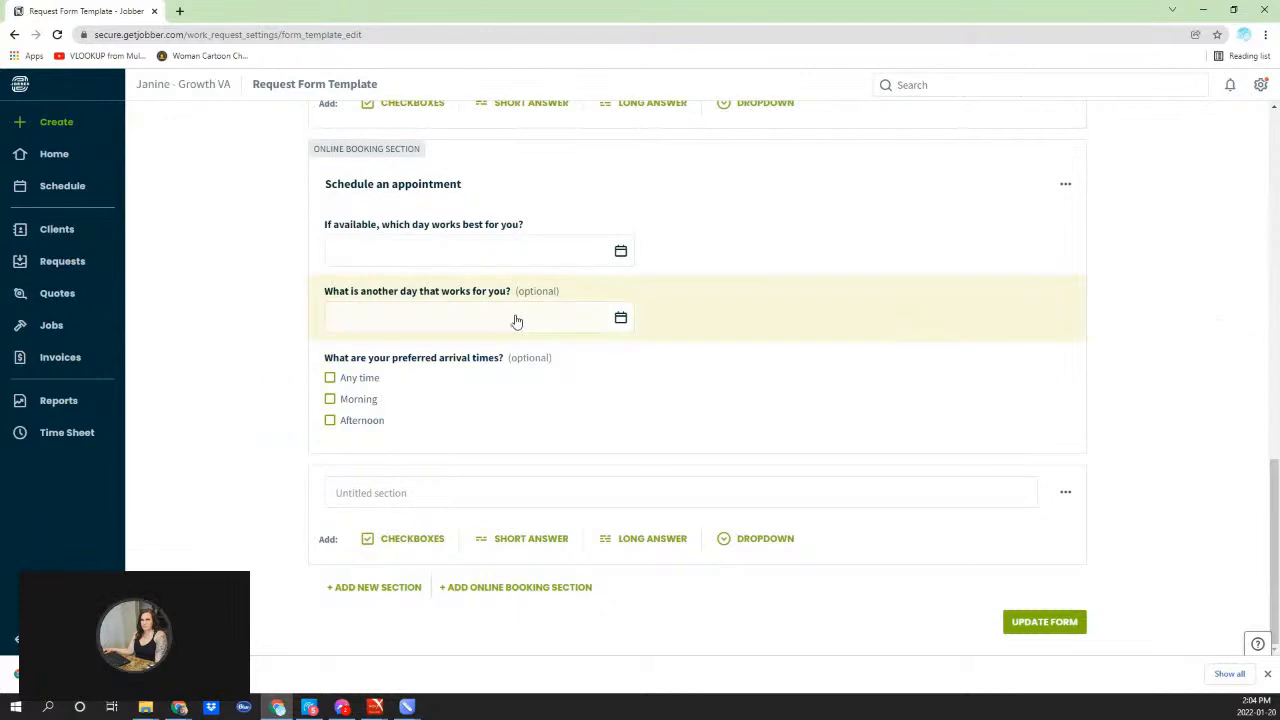
pyautogui.scroll(3, 540, 345)
pyautogui.scroll(4, 543, 355)
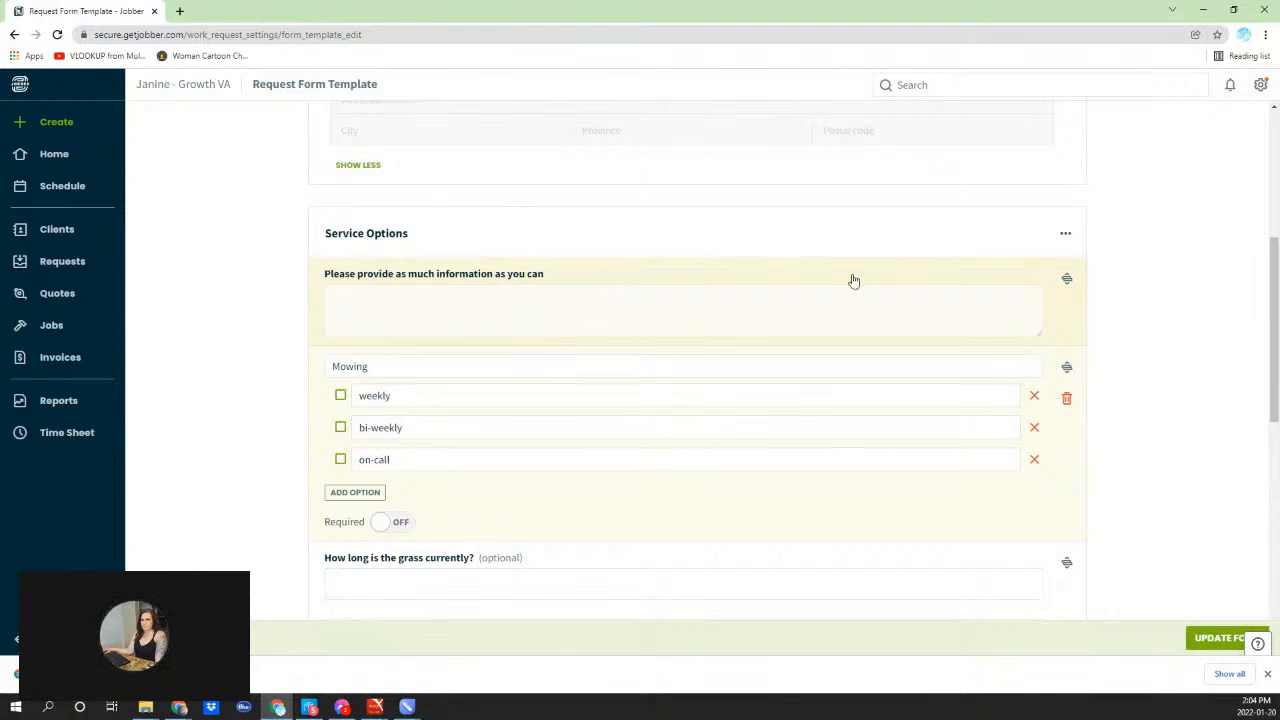
# Step: Preview the request form, checking its sections and the choices in the mowing dropdown, and close the preview
pyautogui.scroll(4, 1120, 250)
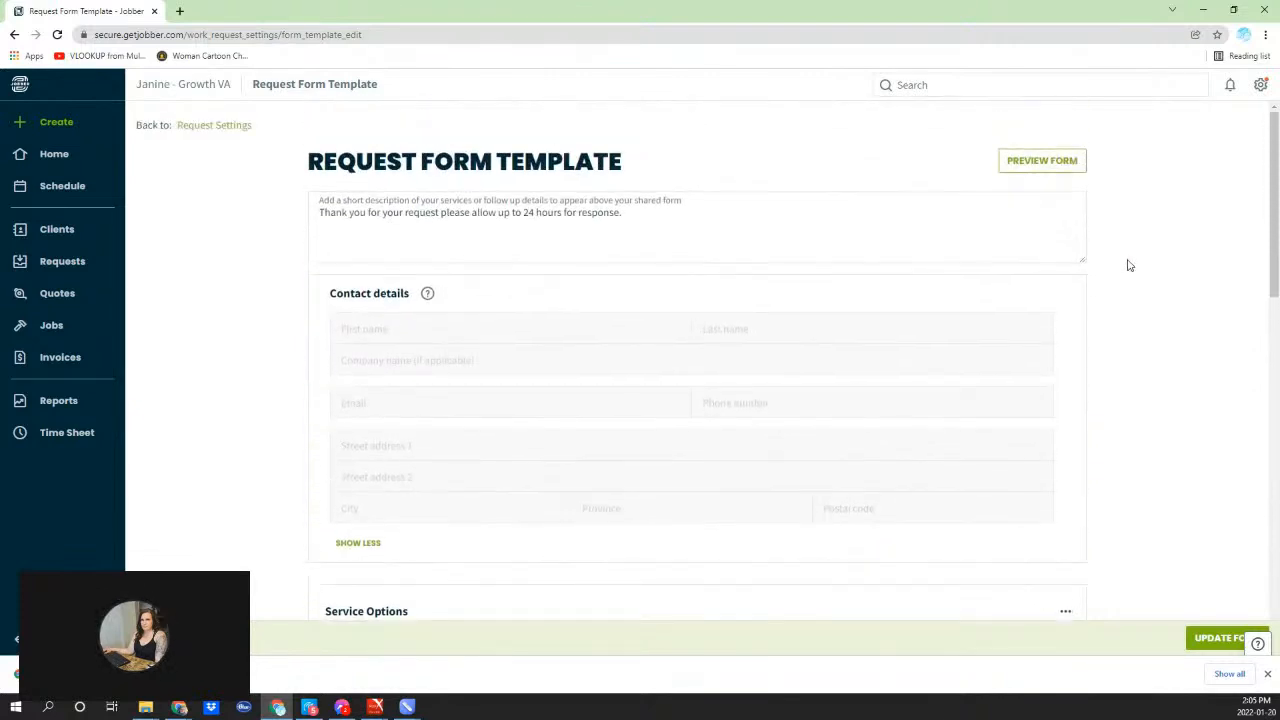
pyautogui.click(1063, 161)
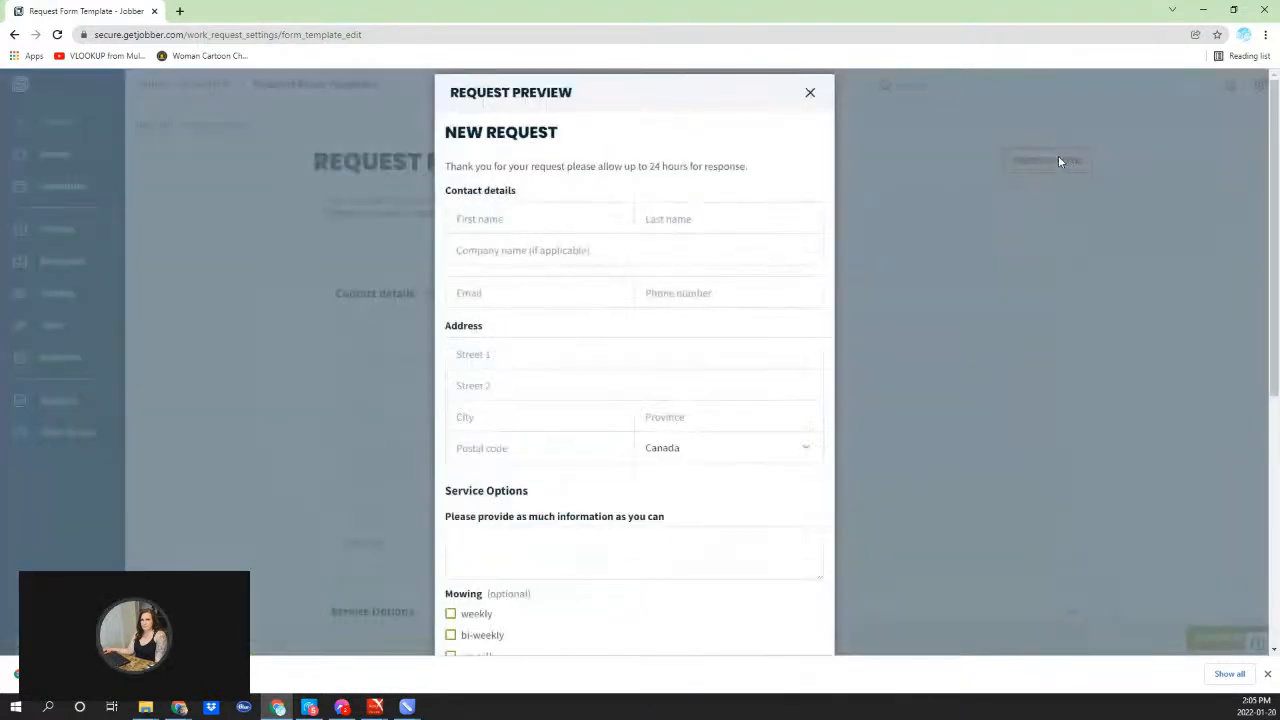
pyautogui.scroll(-3, 675, 273)
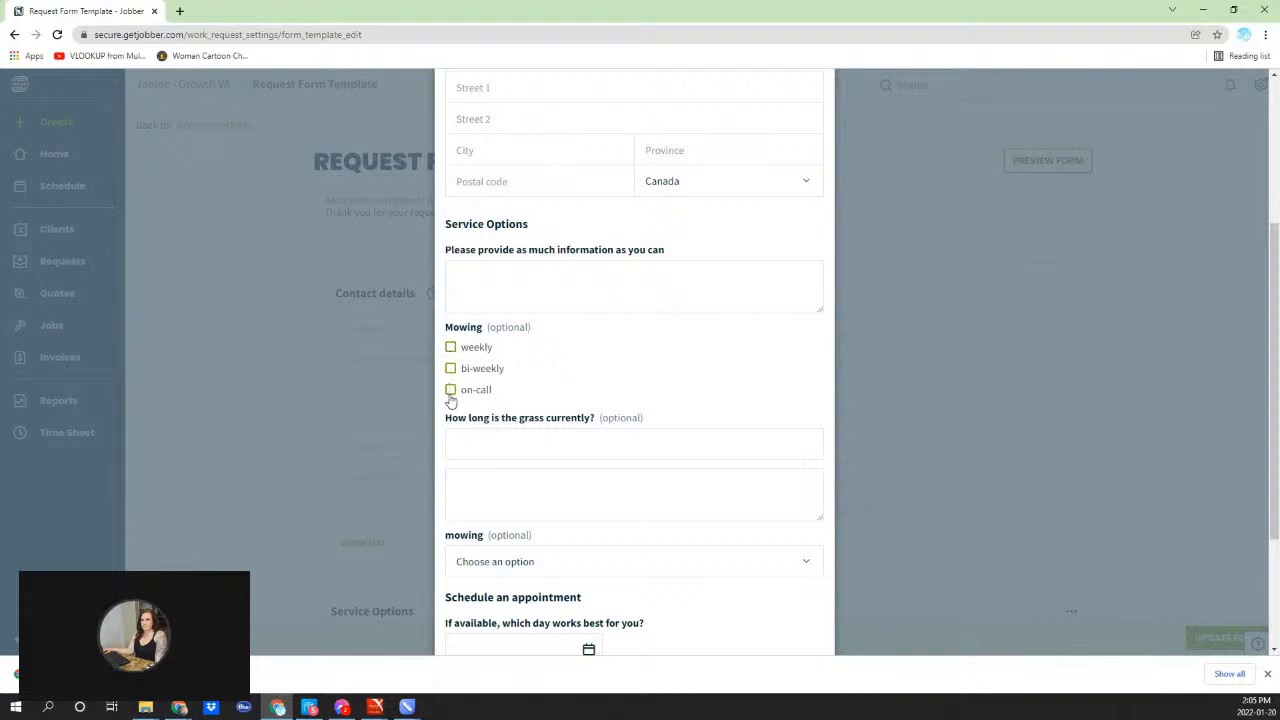
pyautogui.scroll(-2, 515, 449)
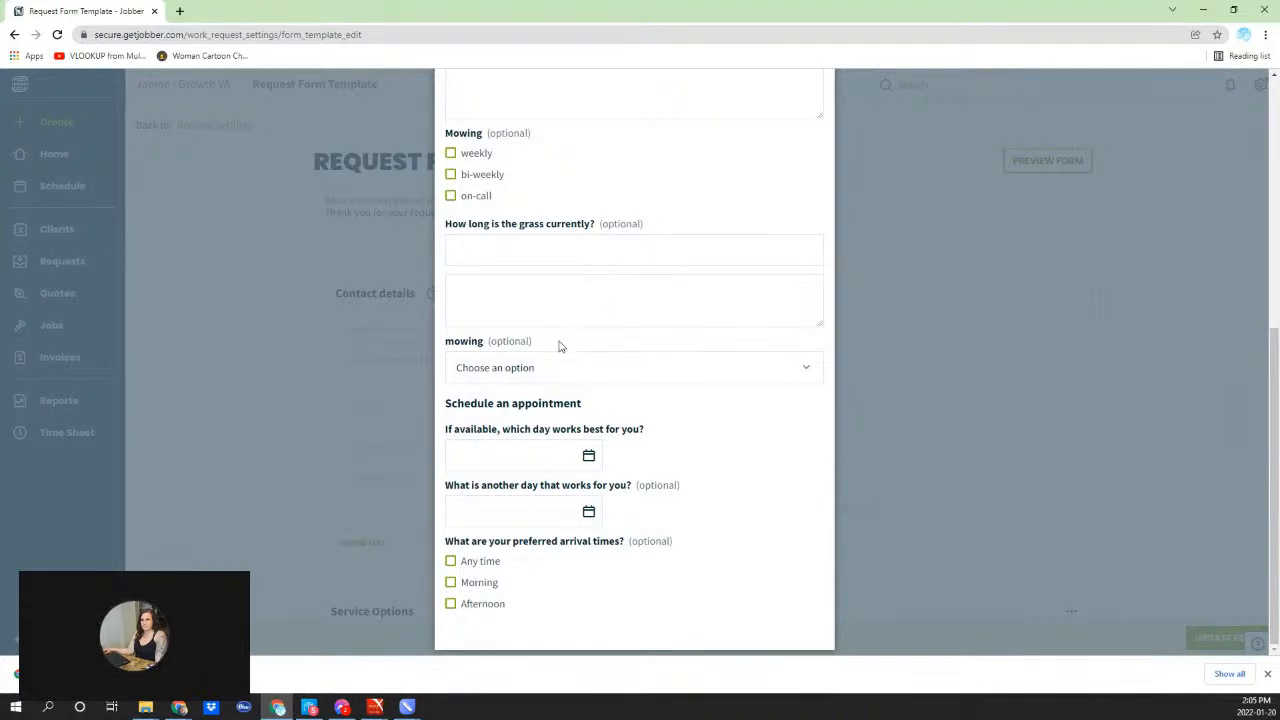
pyautogui.click(560, 374)
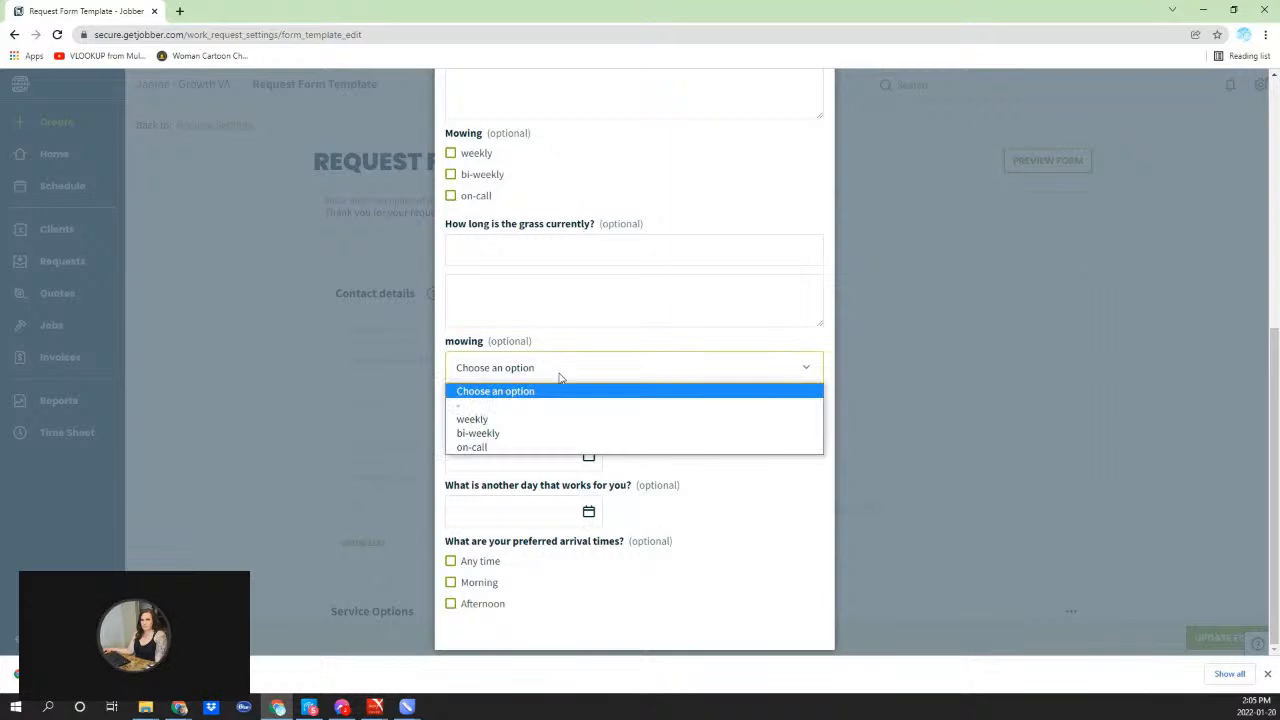
pyautogui.click(560, 372)
pyautogui.click(542, 368)
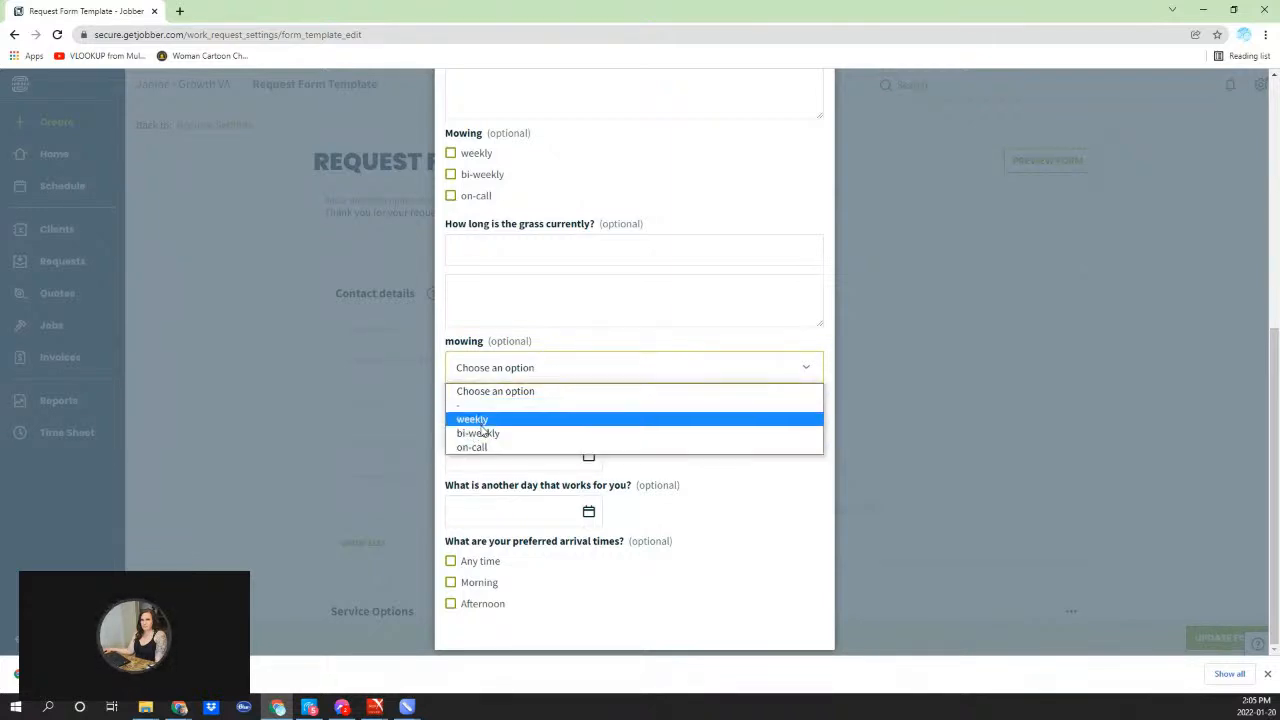
pyautogui.click(353, 379)
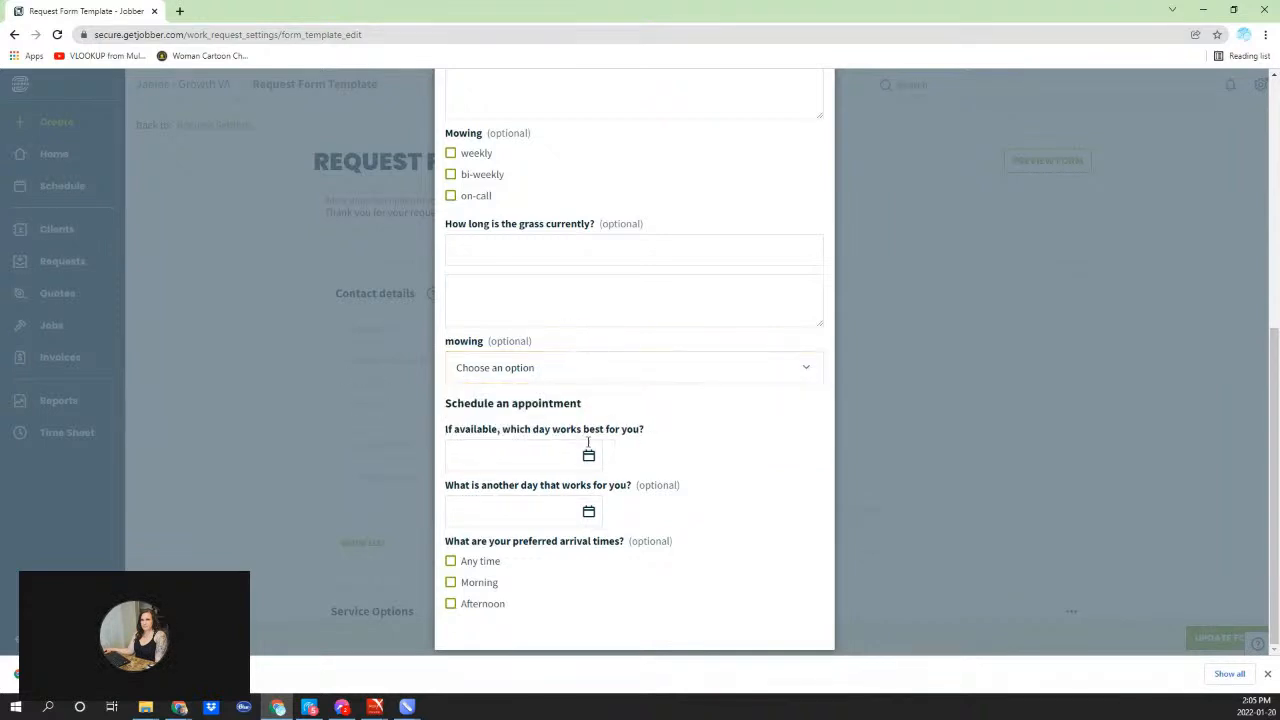
pyautogui.scroll(5, 1080, 310)
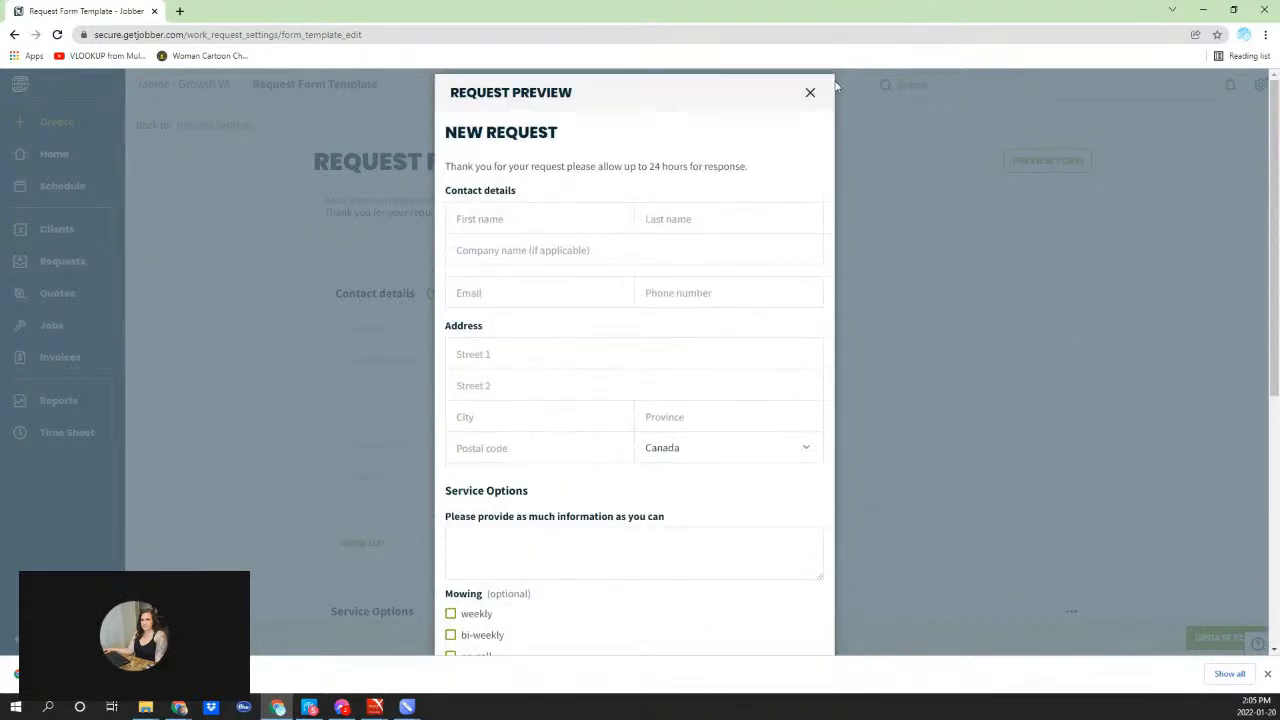
pyautogui.click(810, 92)
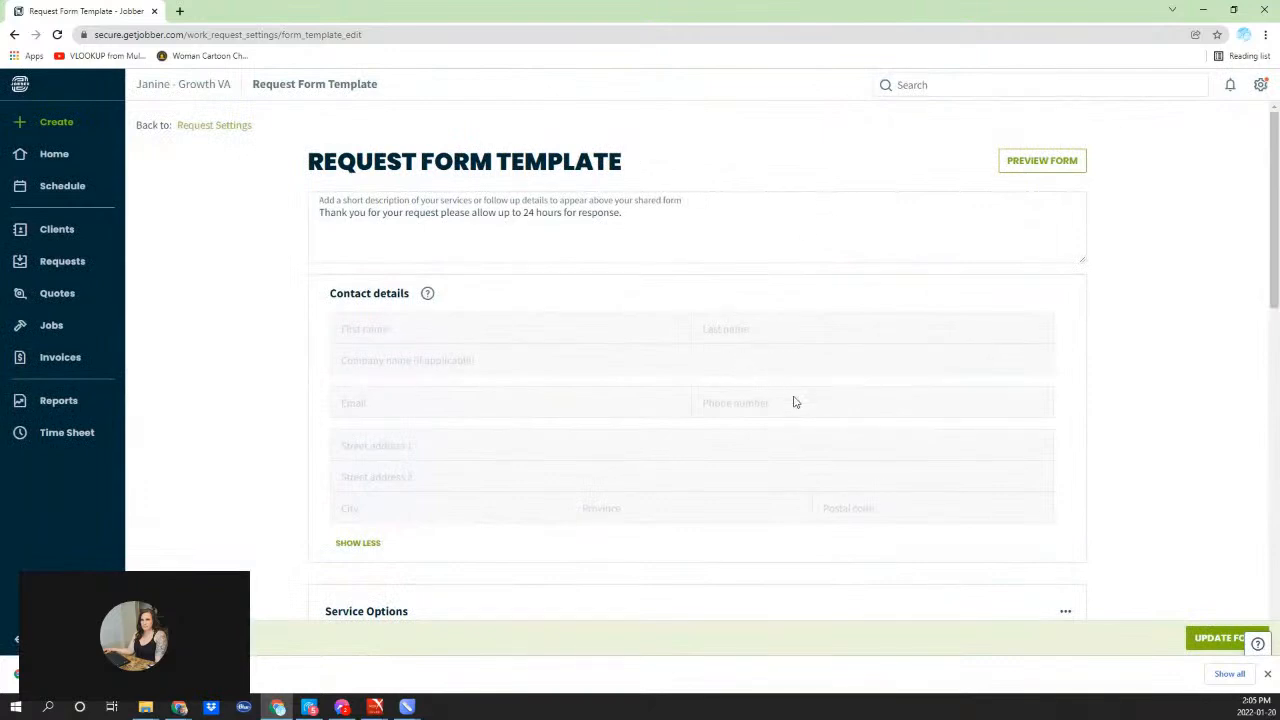
# Step: Delete the blank long-answer question below "How long is the grass currently?" and try to save the form
pyautogui.scroll(-7, 790, 396)
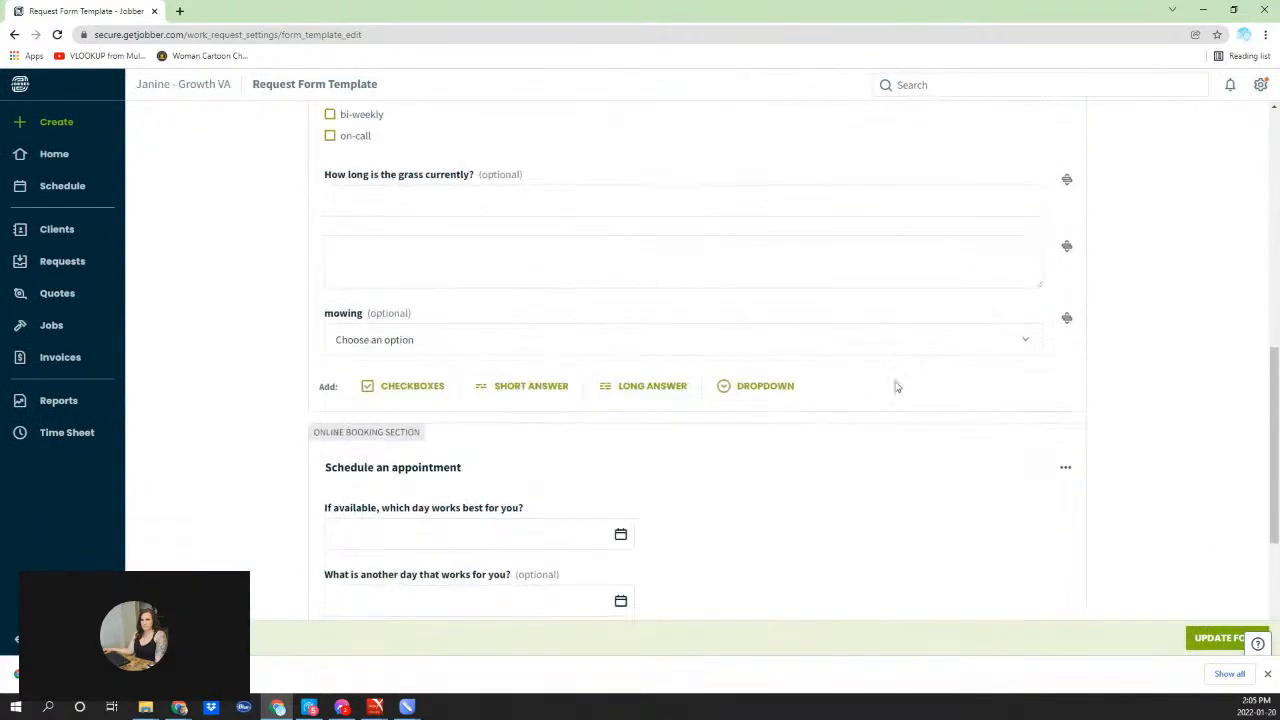
pyautogui.click(1216, 641)
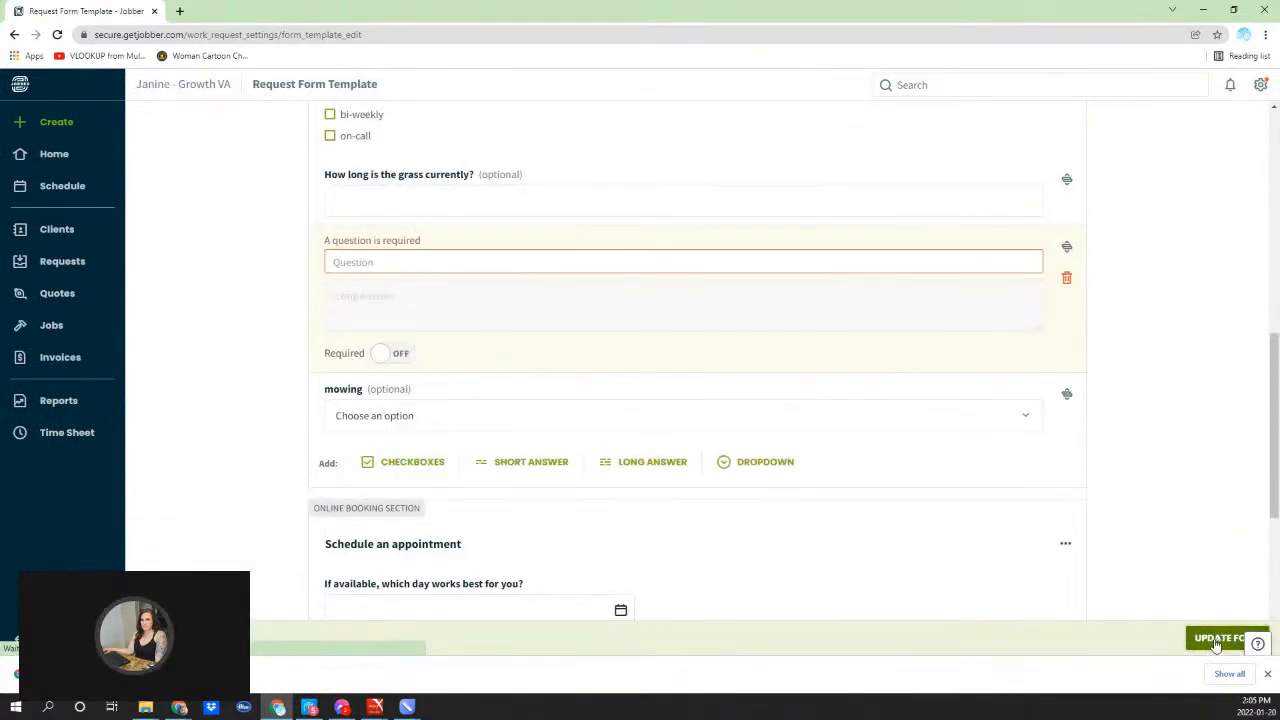
pyautogui.click(1067, 280)
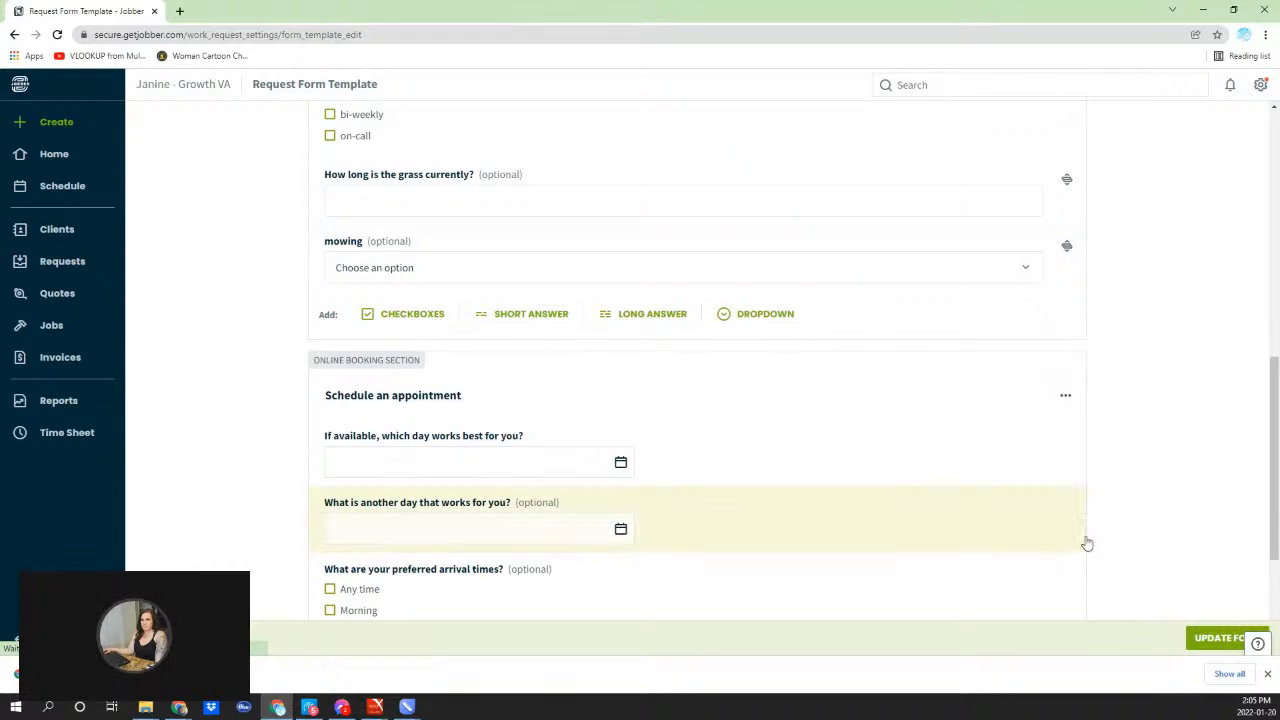
pyautogui.click(1211, 637)
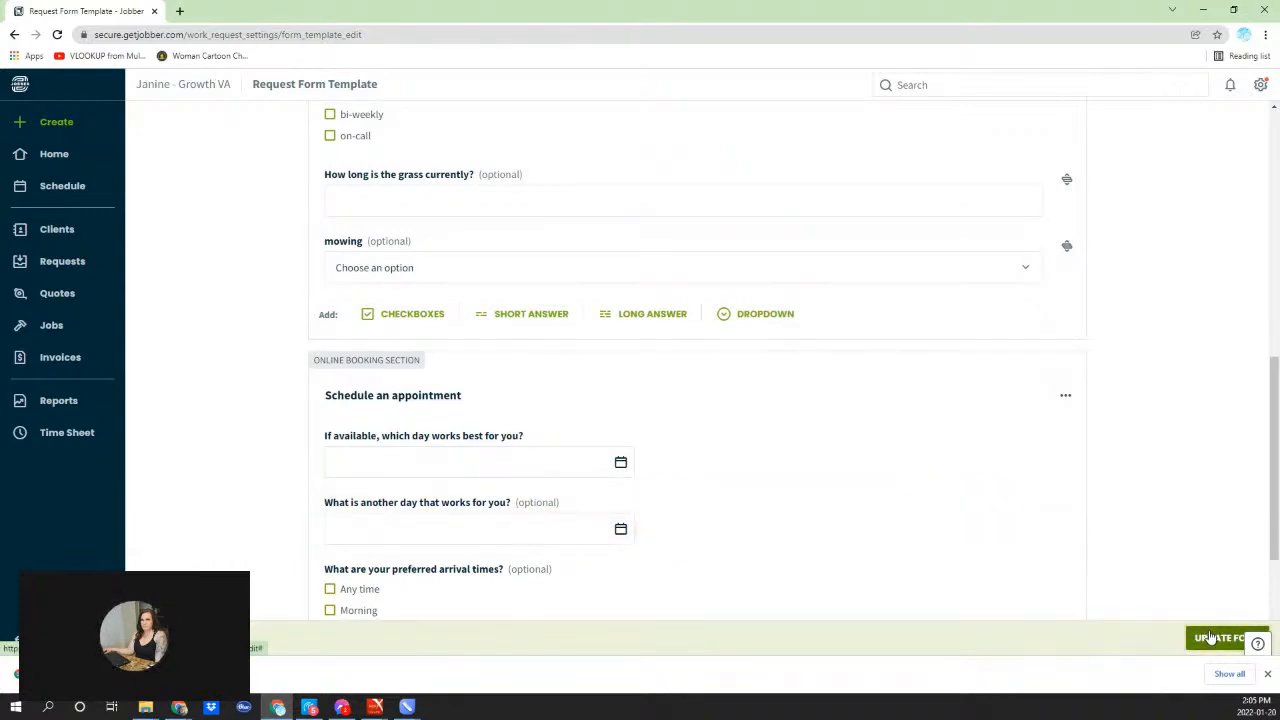
pyautogui.click(1210, 645)
# Step: Delete the untitled section below the Schedule an appointment section
pyautogui.scroll(6, 646, 323)
pyautogui.scroll(-4, 655, 345)
pyautogui.scroll(-4, 660, 350)
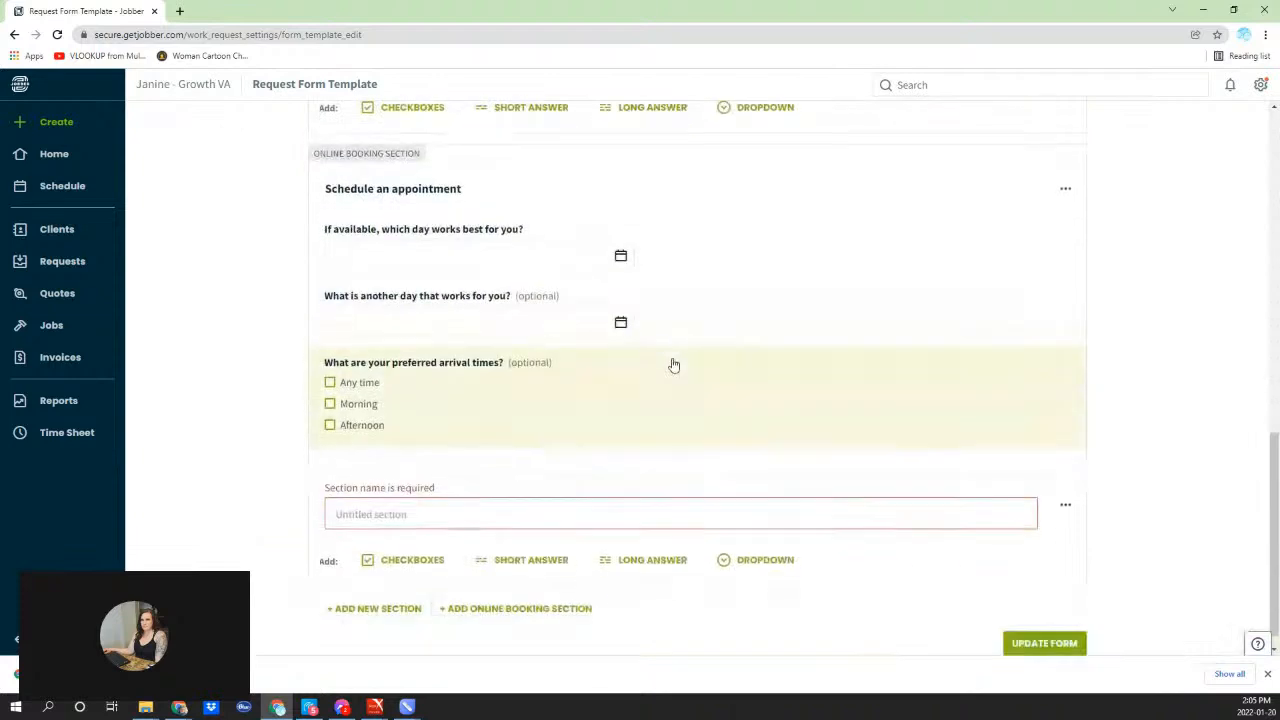
pyautogui.click(1065, 488)
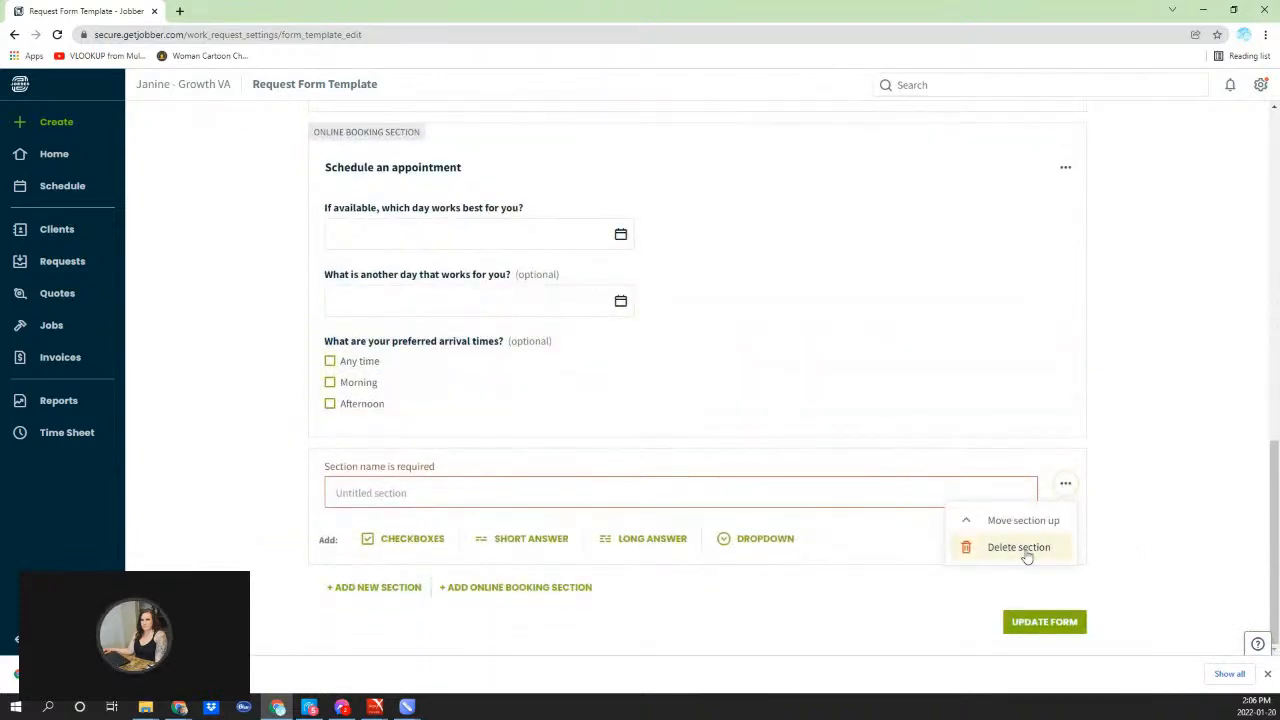
pyautogui.click(1020, 548)
pyautogui.click(705, 111)
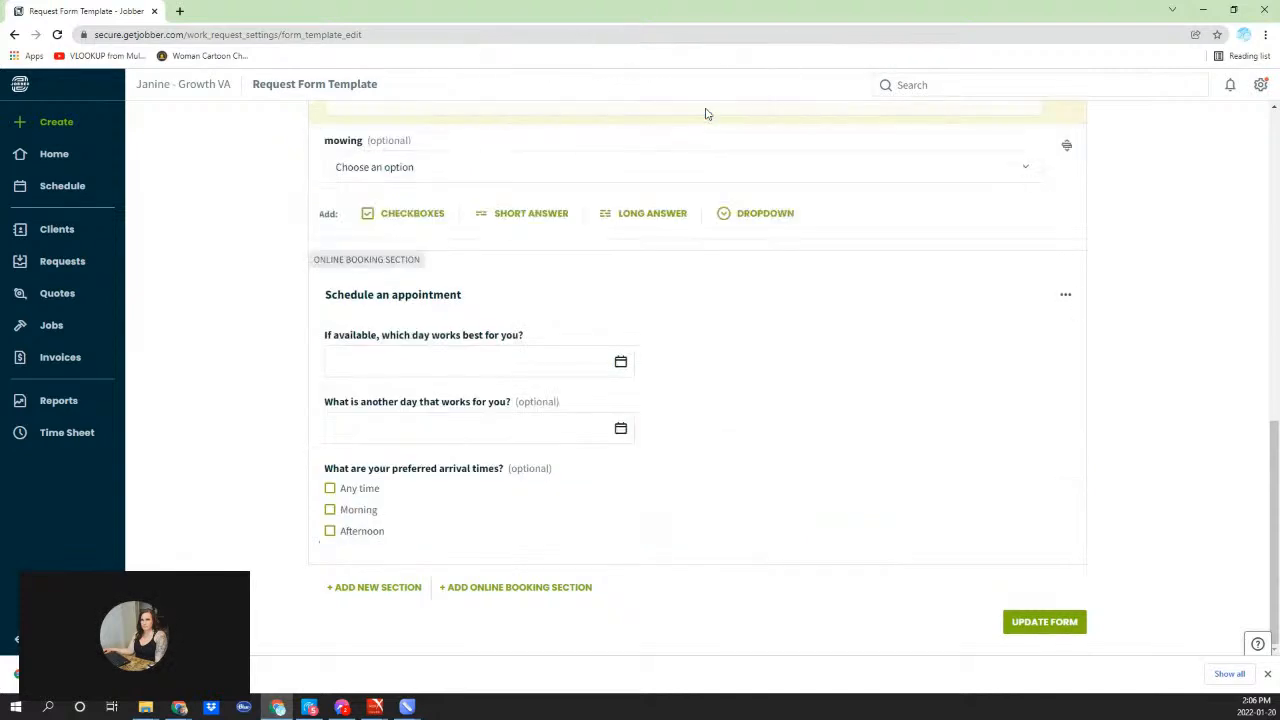
# Step: Save the request form template and return to the Request Settings page
pyautogui.click(1069, 625)
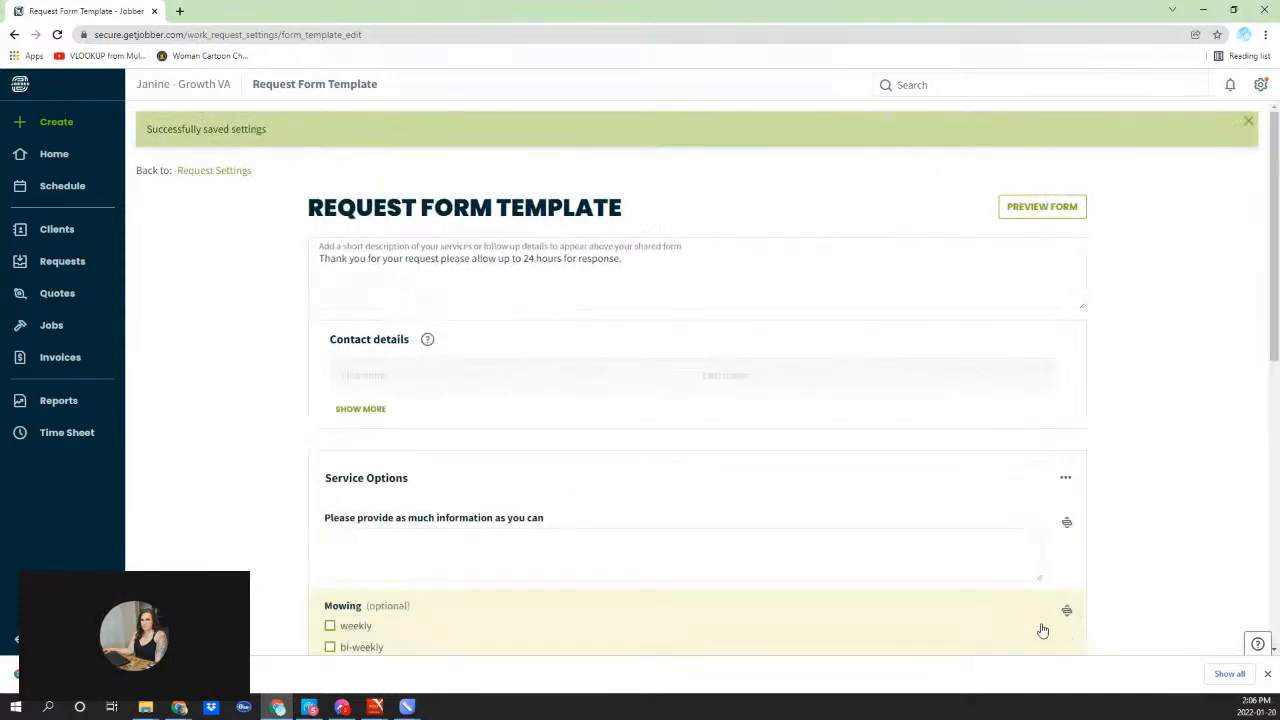
pyautogui.click(227, 177)
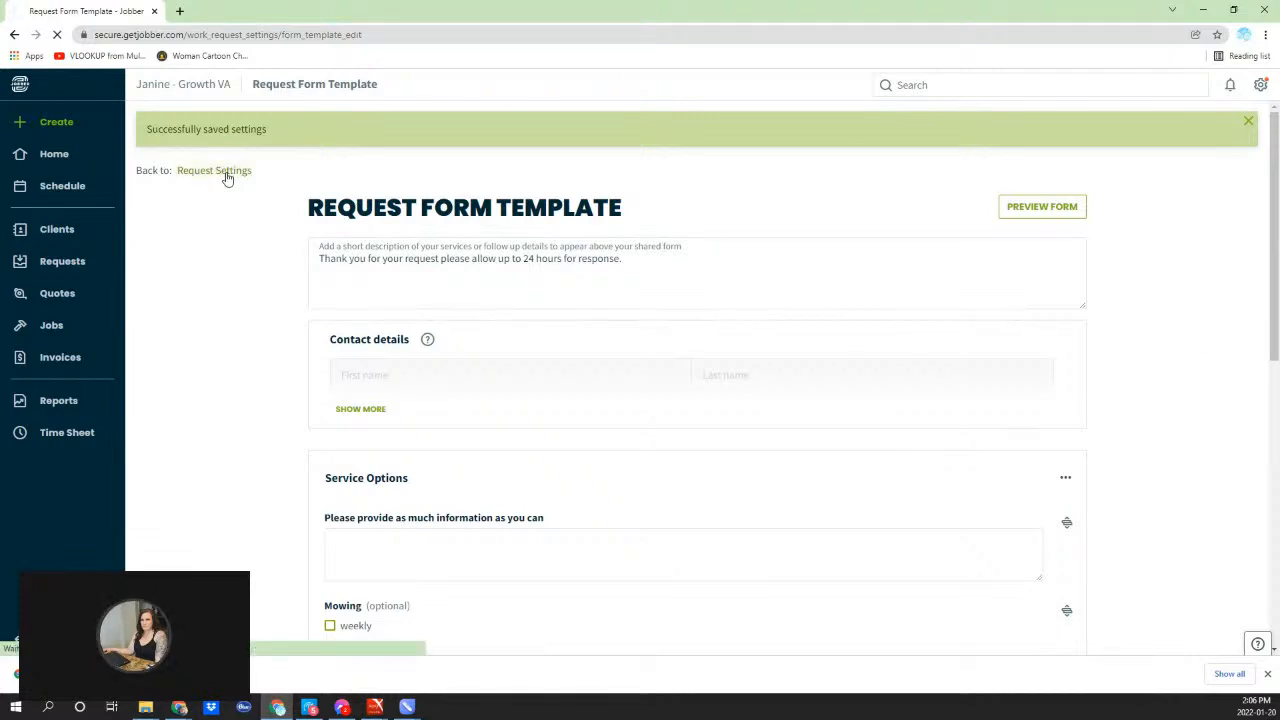
pyautogui.scroll(-1, 1165, 380)
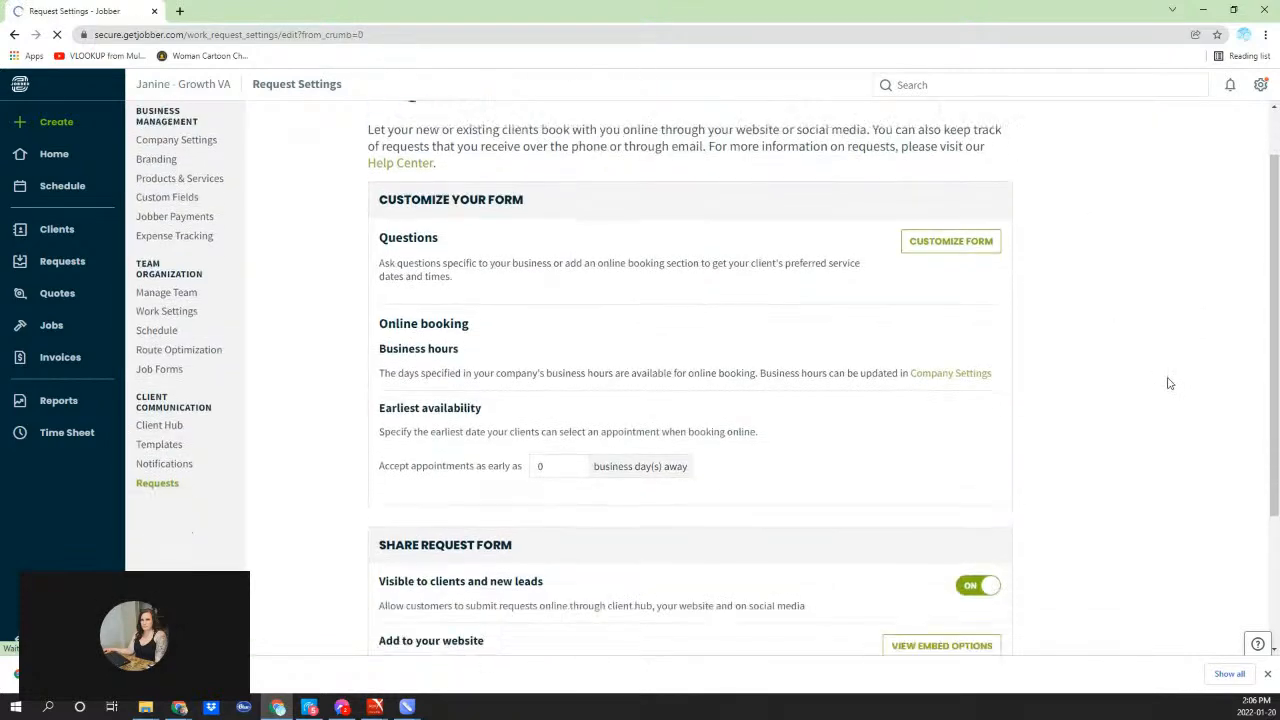
# Step: Open the embed options for adding the request form to the website
pyautogui.scroll(-2, 1168, 383)
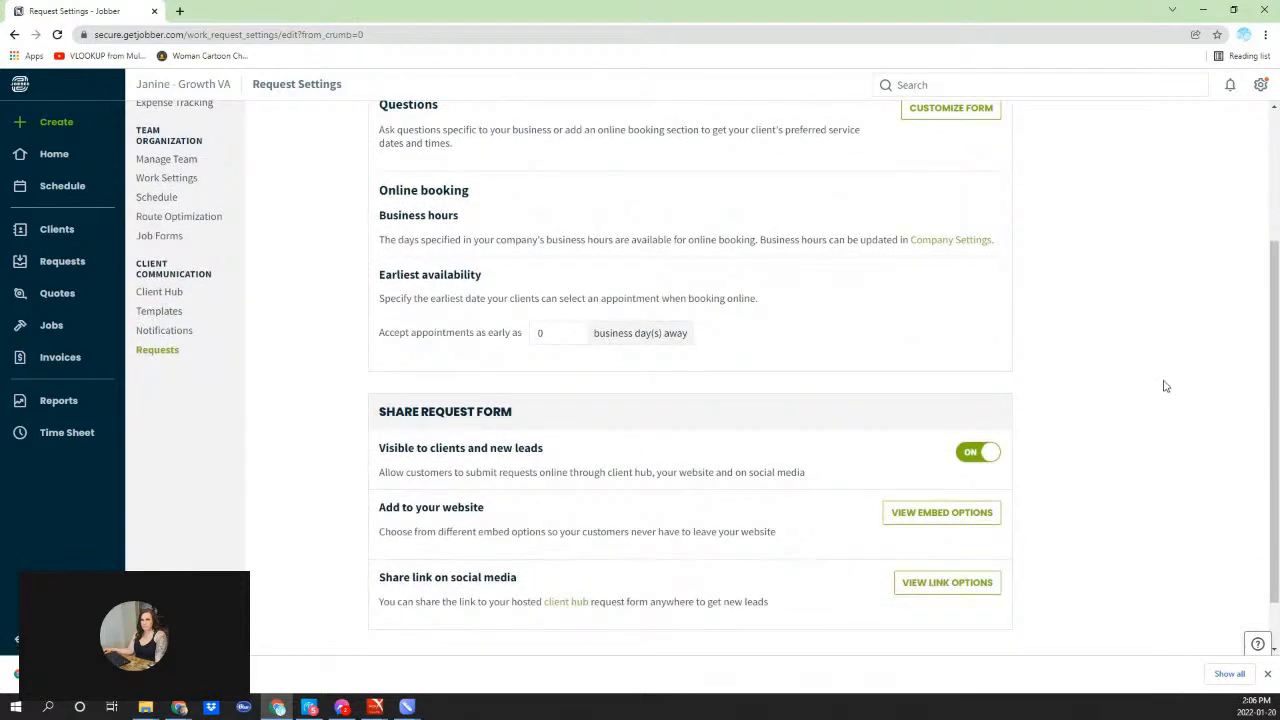
pyautogui.scroll(-1, 1165, 386)
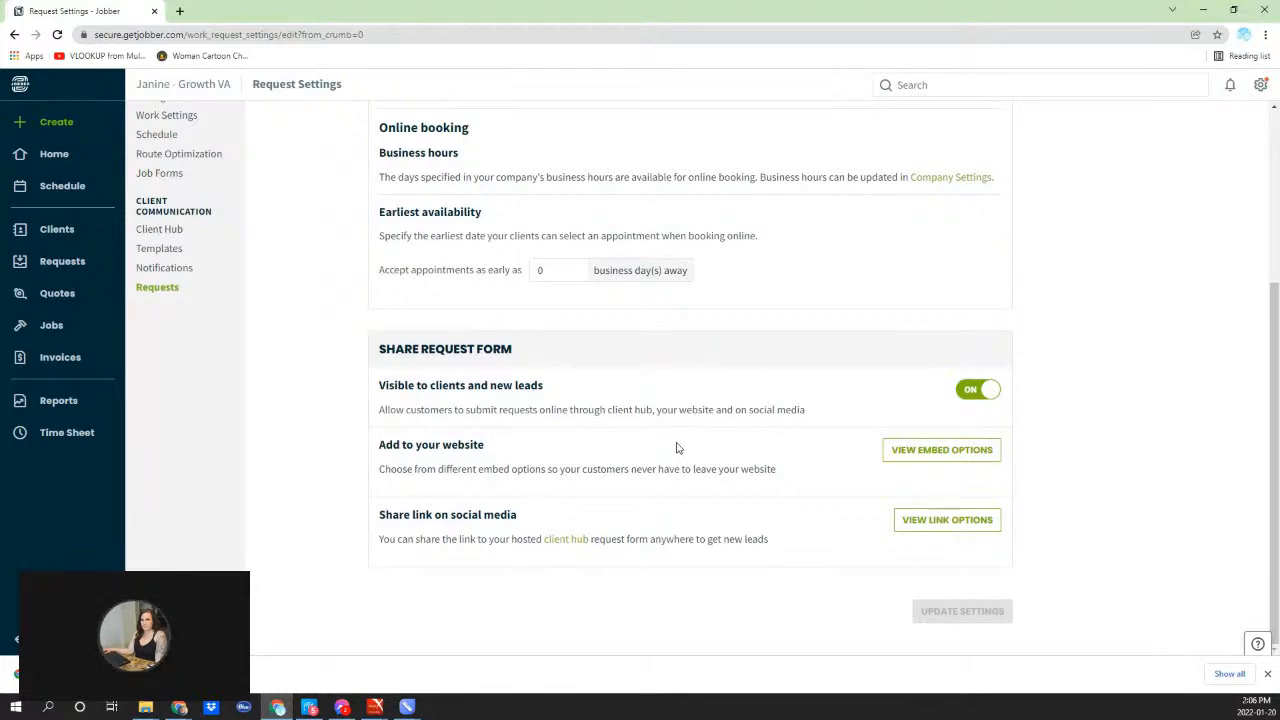
pyautogui.click(966, 458)
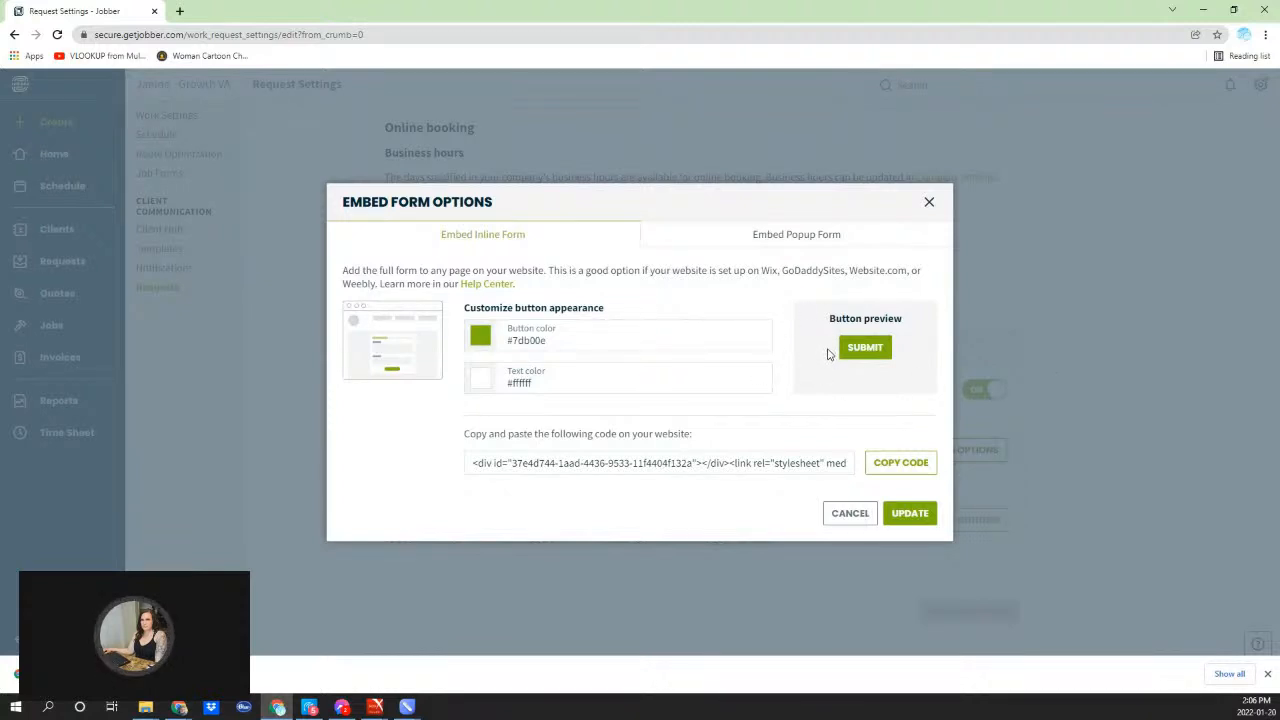
# Step: Try #eeeee as the button color of the embedded inline form
pyautogui.moveTo(547, 341); pyautogui.dragTo(511, 341)
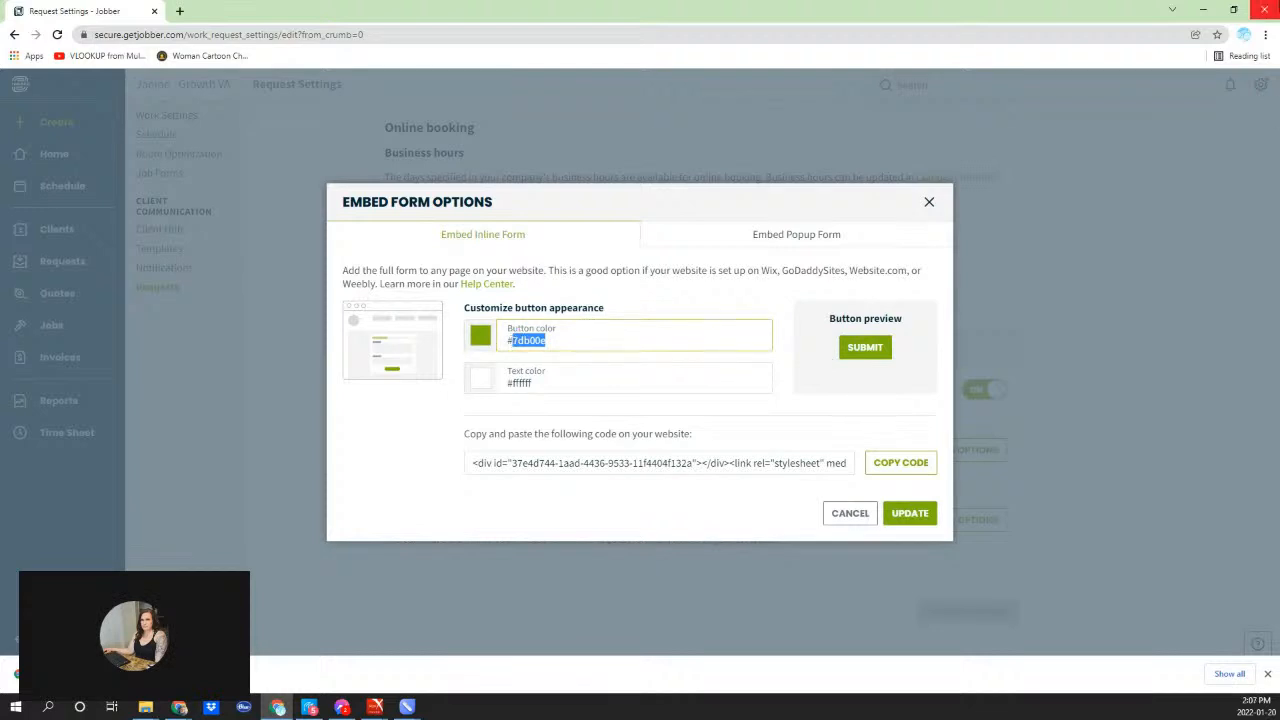
pyautogui.write('eeeee')
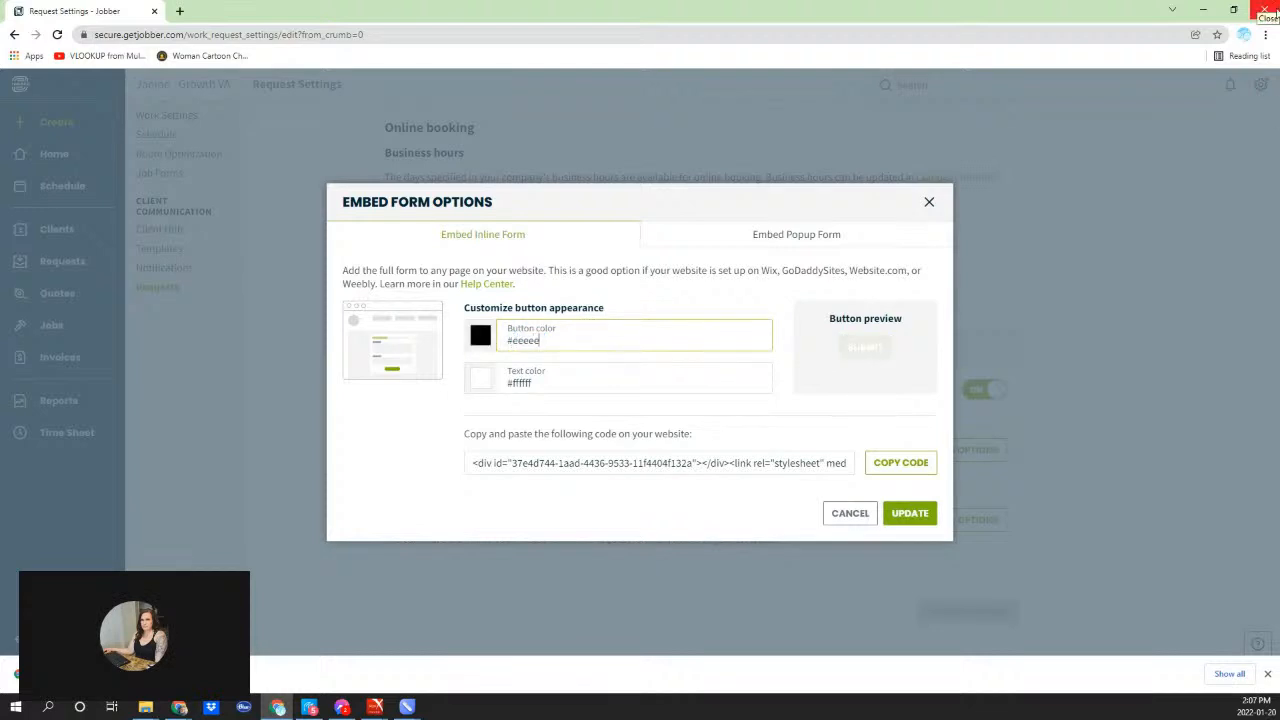
pyautogui.press('Tab')
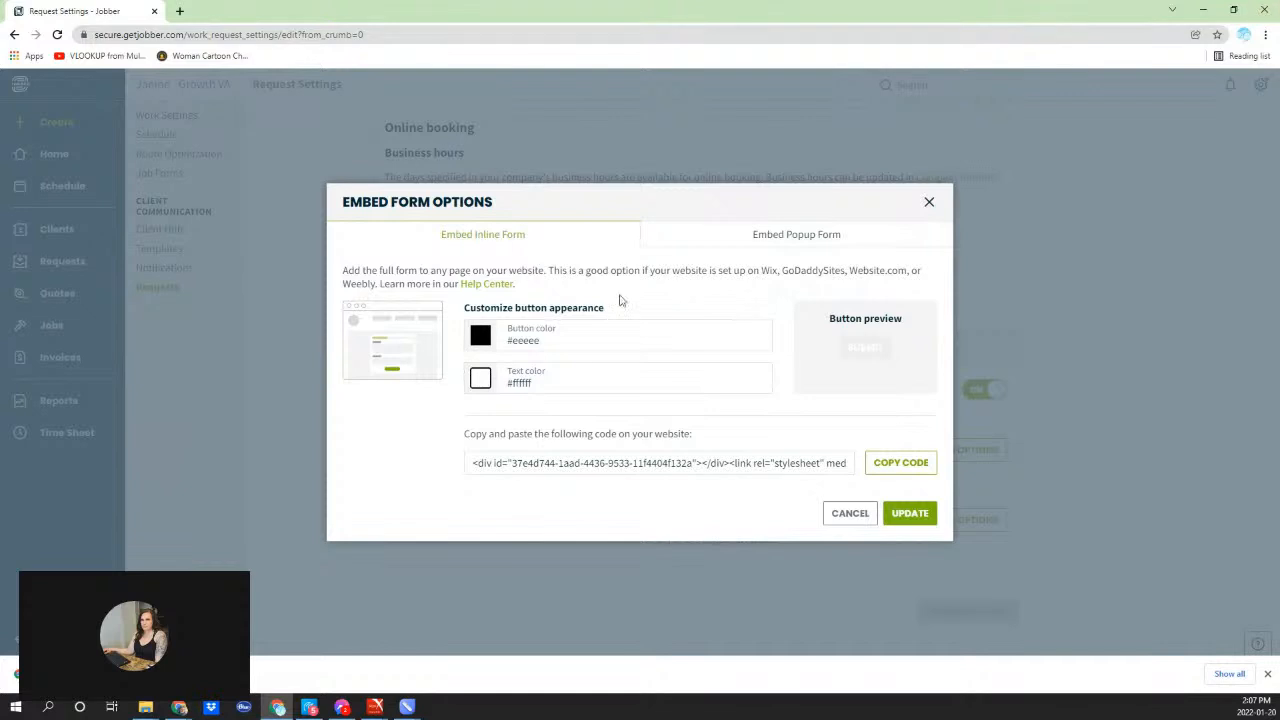
# Step: Set the embedded inline form's button color to #000000 and update the embed options
pyautogui.moveTo(542, 340); pyautogui.dragTo(512, 340)
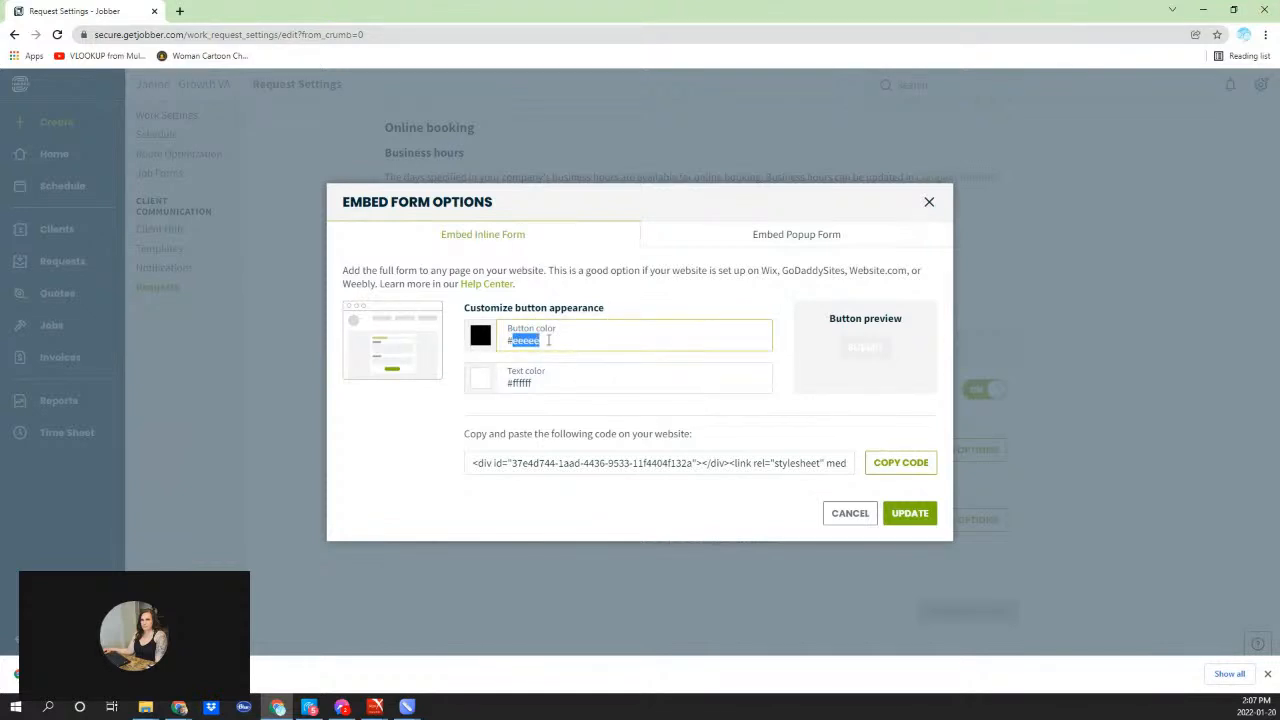
pyautogui.write('000000')
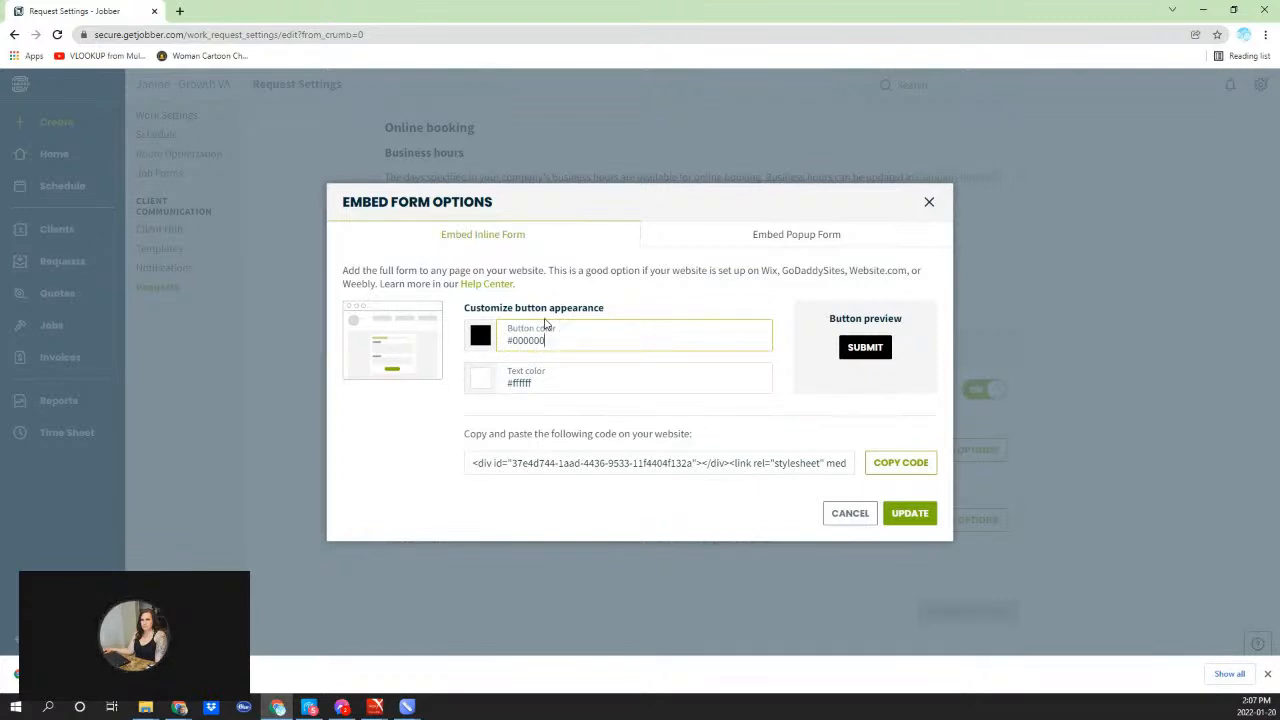
pyautogui.click(905, 516)
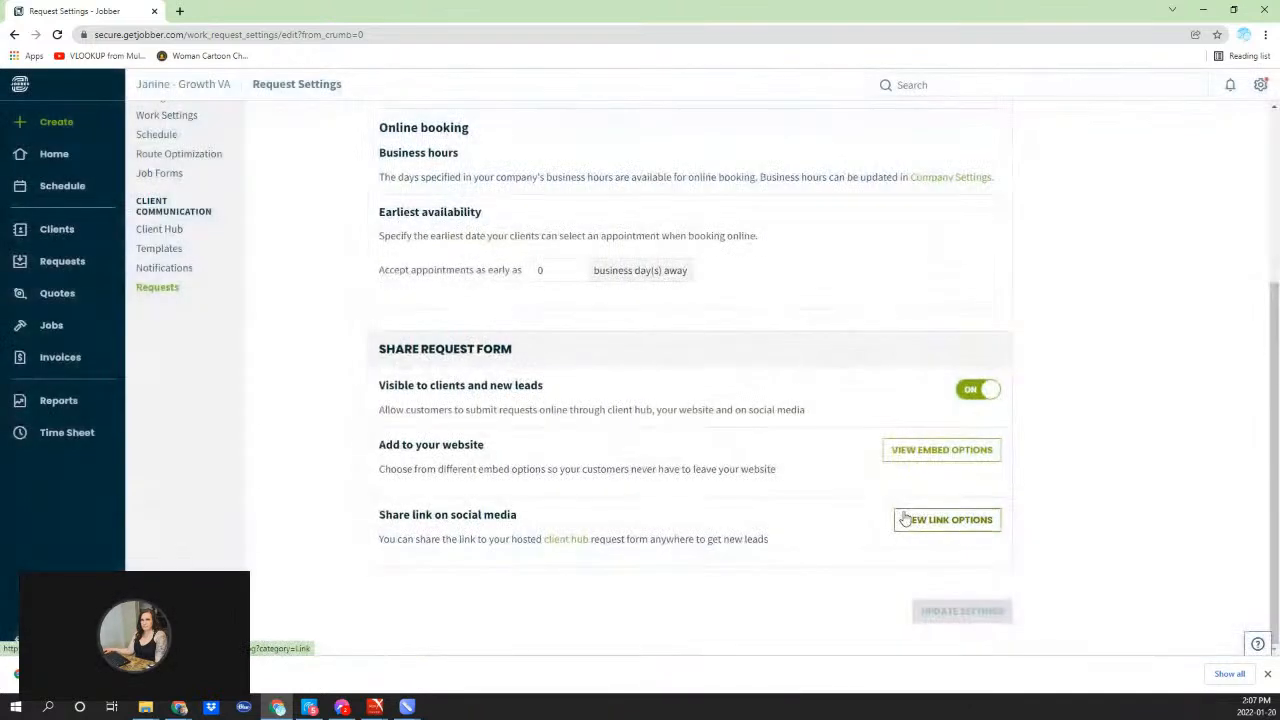
# Step: Copy the request form's social media share link and open it in a new browser tab to review the whole public form
pyautogui.click(955, 520)
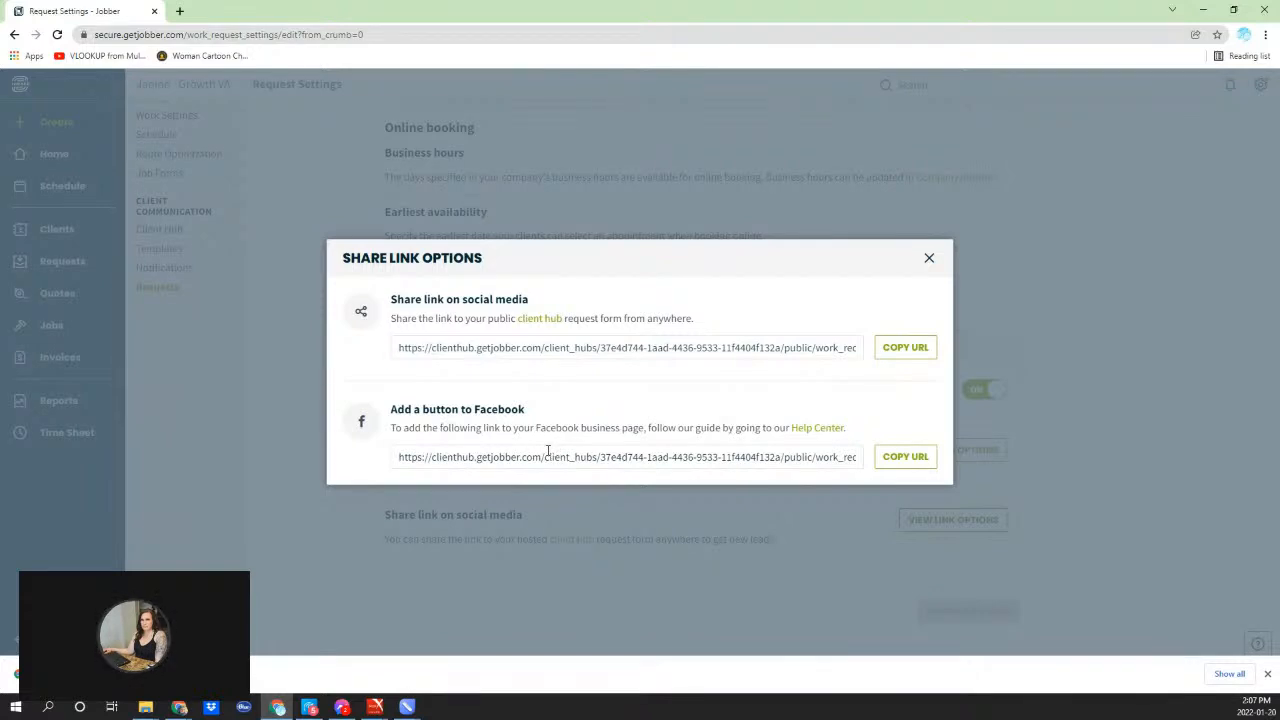
pyautogui.click(912, 352)
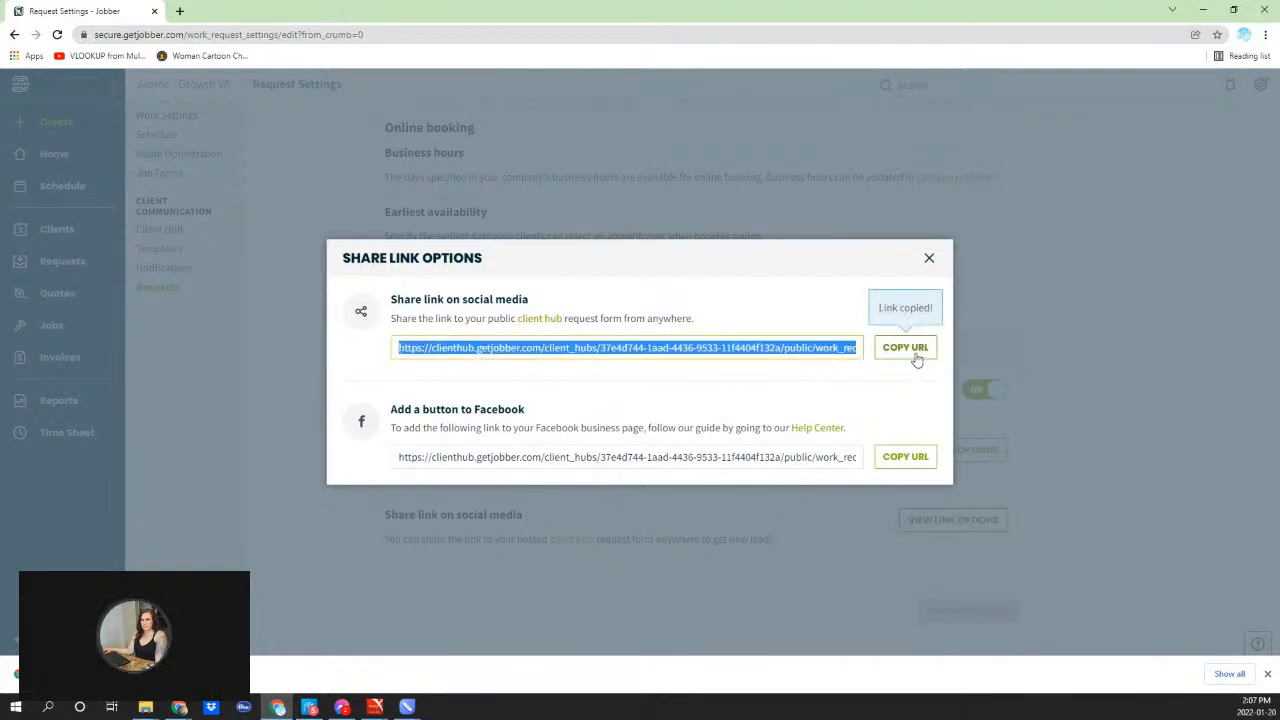
pyautogui.click(179, 11)
pyautogui.click(241, 34)
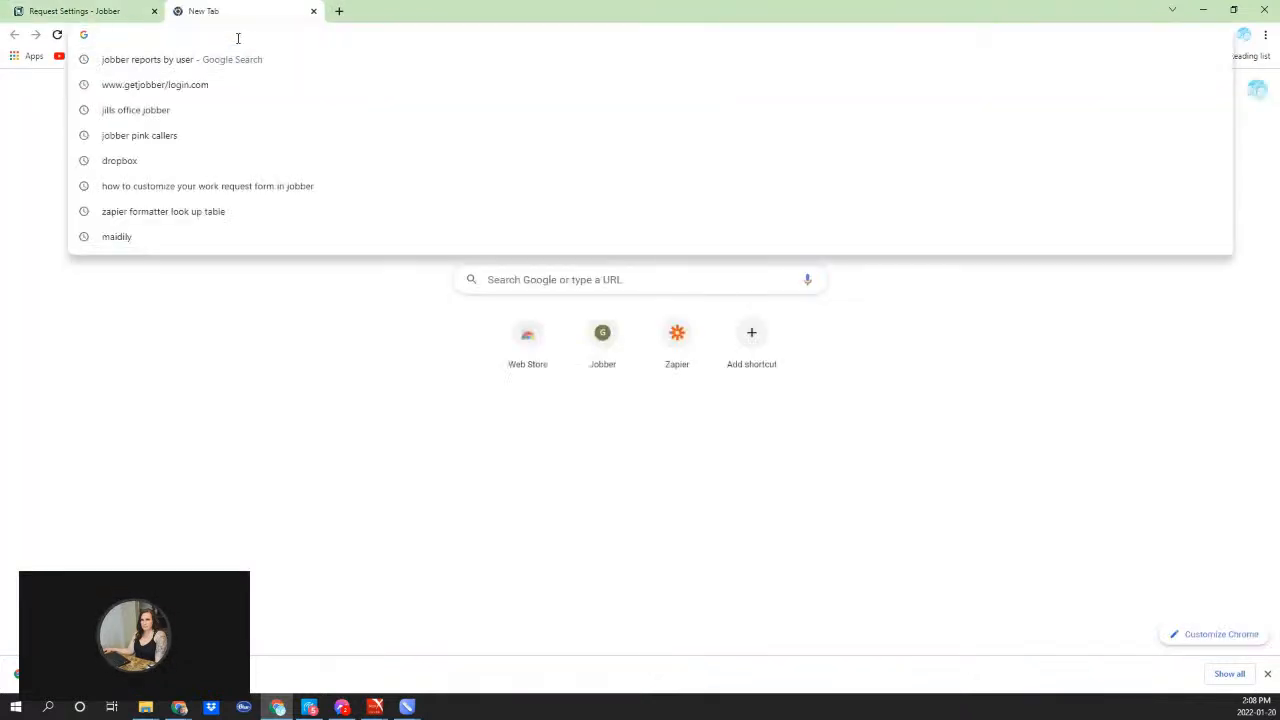
pyautogui.hotkey('ctrl', 'v')
pyautogui.press('Return')
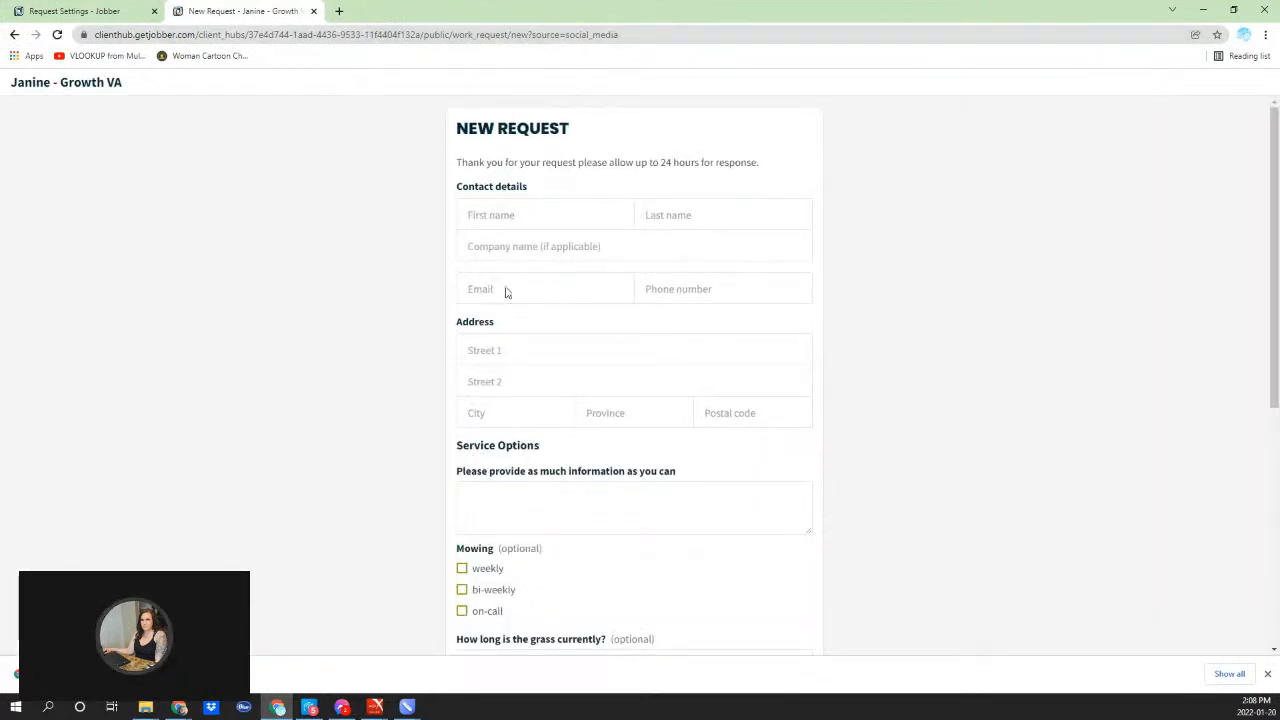
pyautogui.scroll(-1, 680, 245)
pyautogui.scroll(-4, 704, 261)
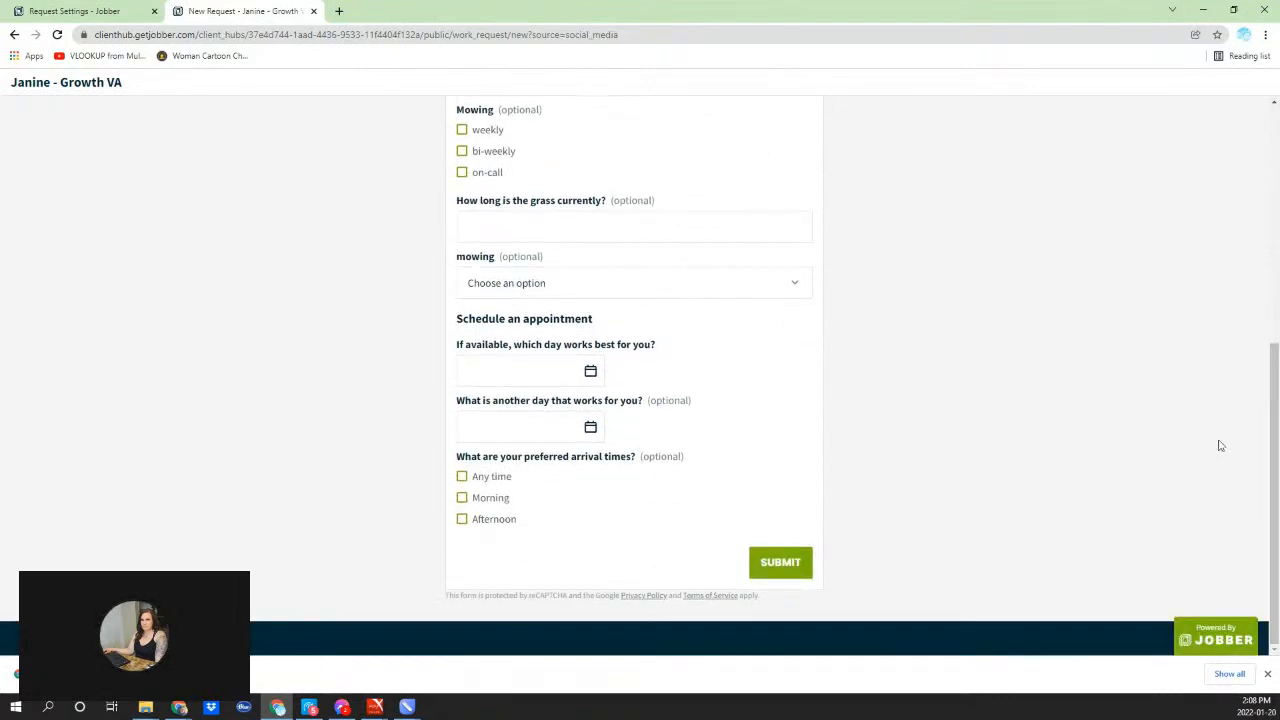
# Step: Go back to the Request Settings browser tab and close the share link options
pyautogui.click(75, 11)
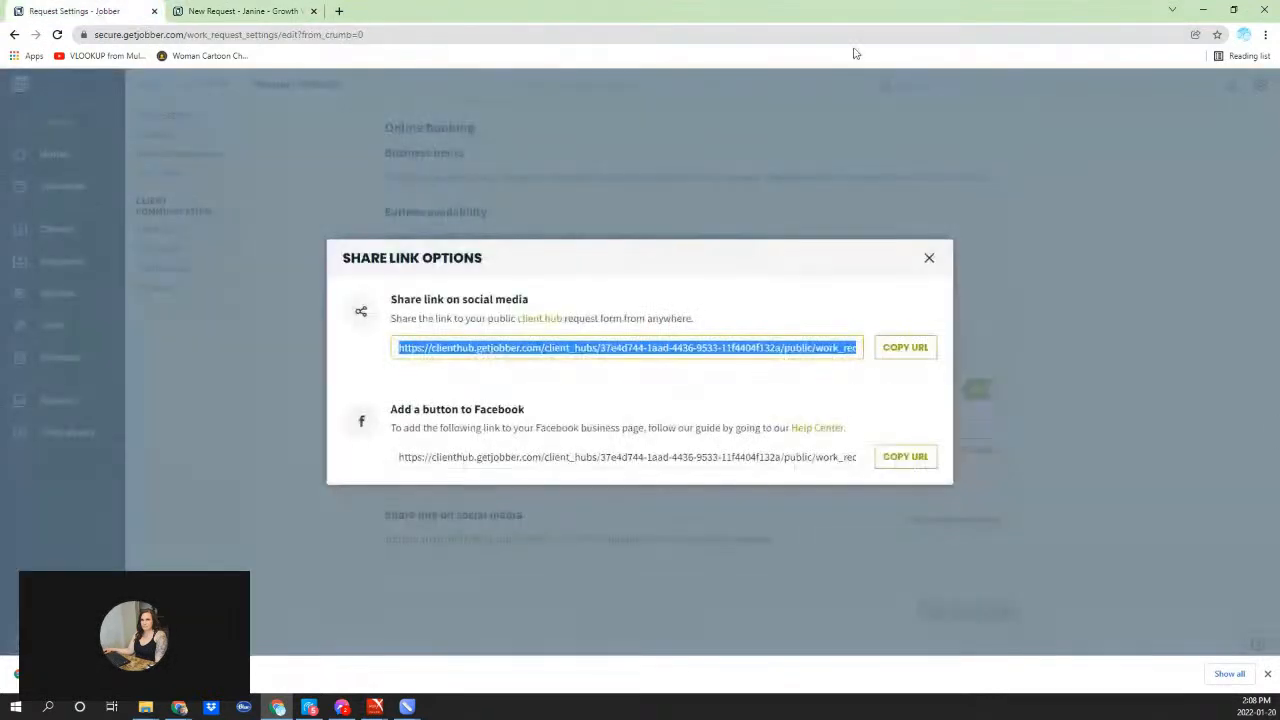
pyautogui.click(929, 259)
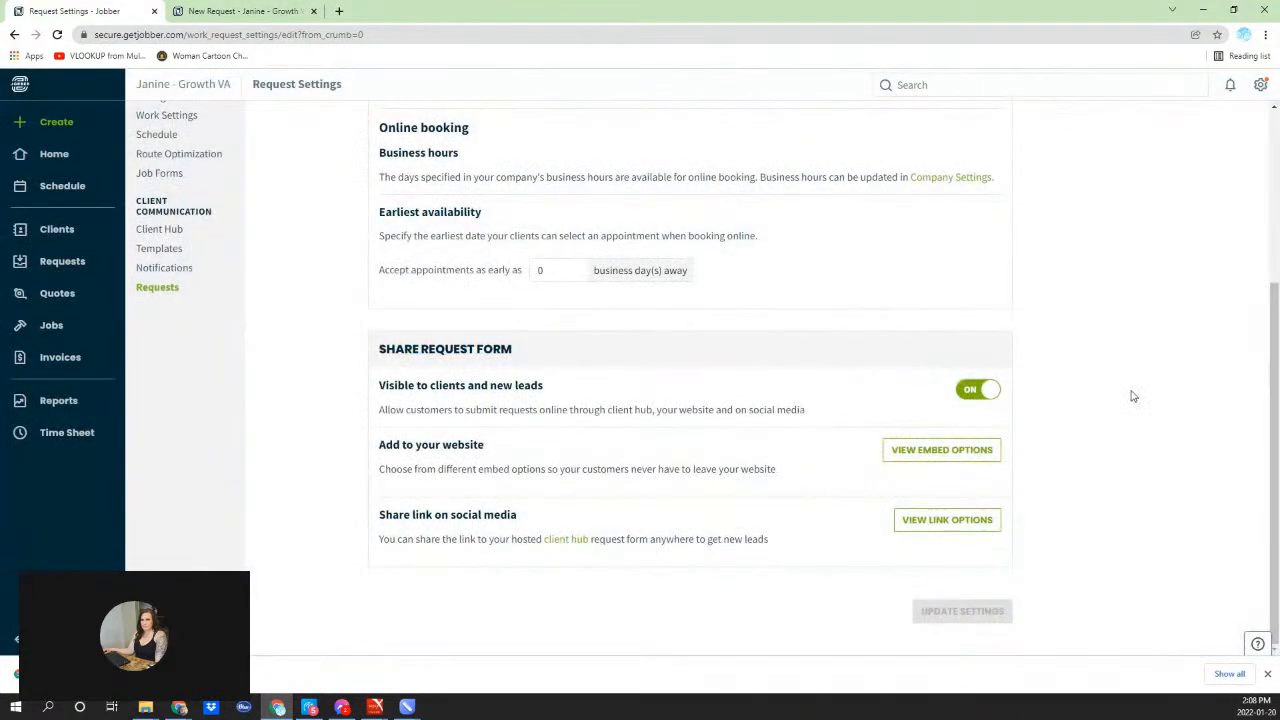
pyautogui.scroll(3, 1128, 375)
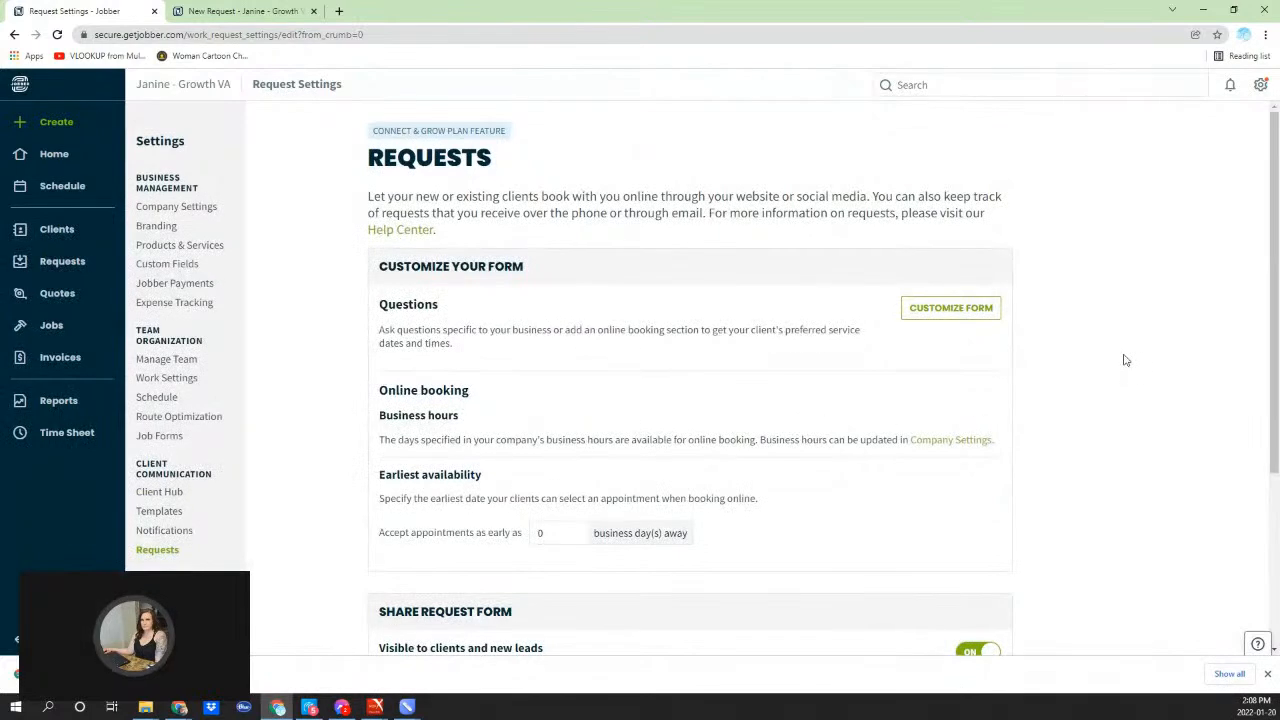